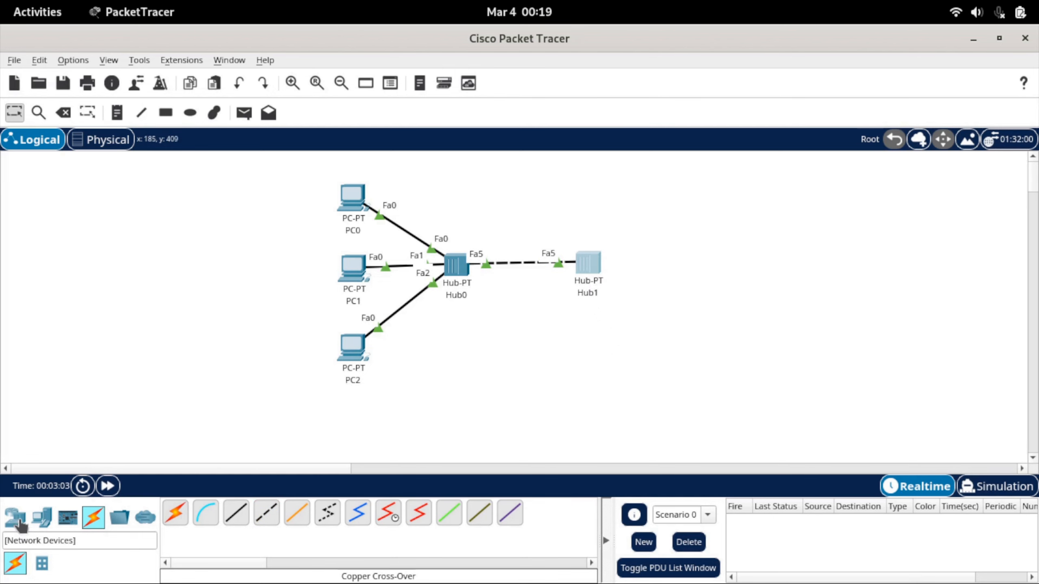
click(42, 518)
Place a server below Hub0 and connect it to the hub with a copper straight-through cable
click(236, 513)
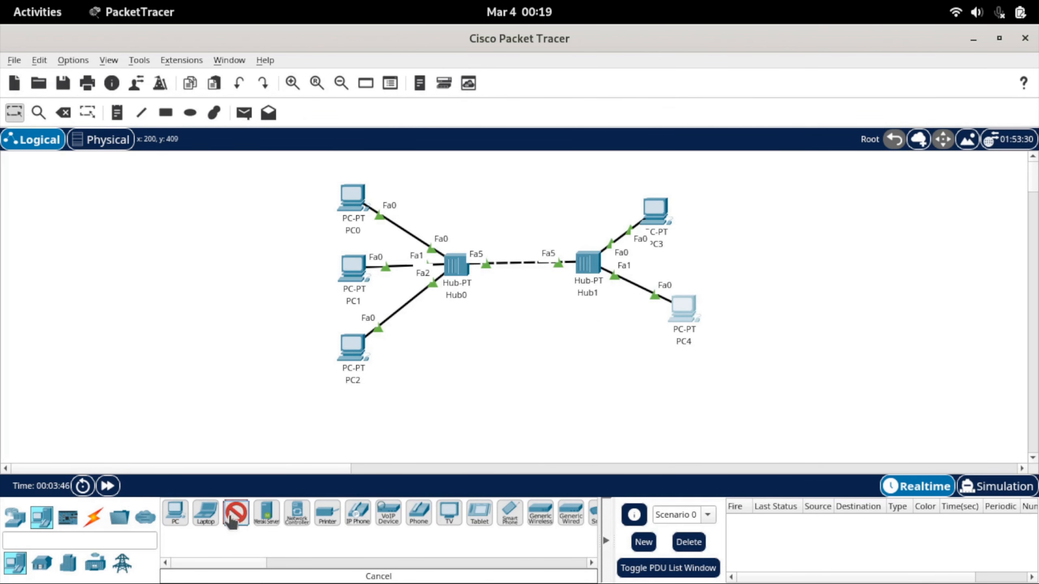
click(445, 360)
click(93, 518)
click(236, 513)
click(457, 266)
click(446, 360)
Assign the server the static IPv4 address 192.168.1.1 and fill in its subnet mask
click(455, 363)
click(484, 89)
click(355, 141)
click(505, 181)
text(192.168.1.1)
click(569, 208)
double_click(544, 206)
Copy the server's IPv4 address into its default gateway, 192.168.1.1, and close the IP configuration
double_click(528, 183)
key(ctrl+c)
double_click(537, 230)
key(ctrl+v)
click(802, 119)
click(793, 52)
Turn on the server's DHCP service and set the pool's default gateway to 192.168.1.1
click(118, 71)
click(58, 135)
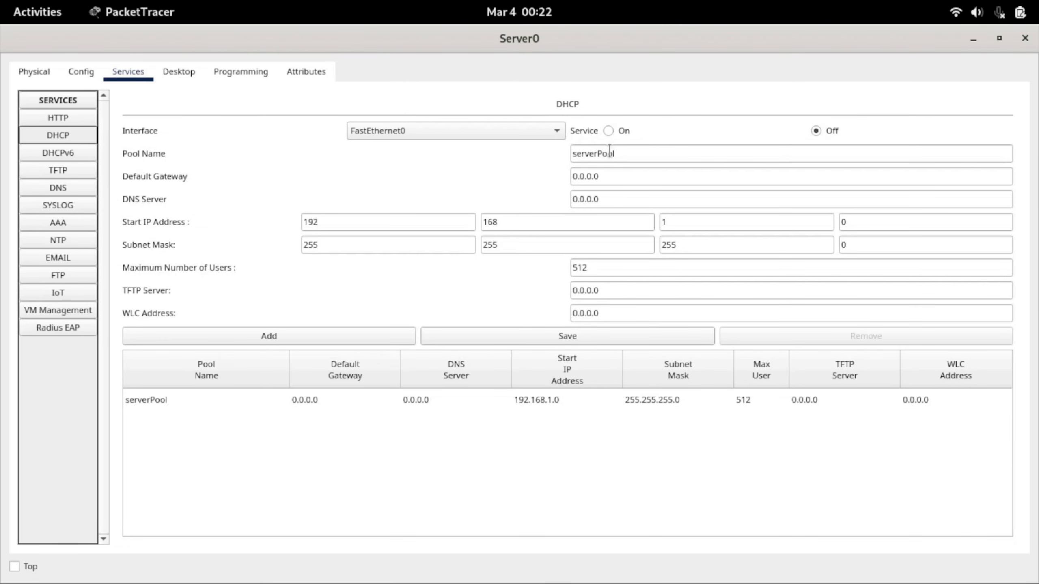
click(608, 130)
double_click(622, 176)
key(ctrl+v)
Set the DHCP pool's start IP address to 192.168.1.100 and its maximum number of users to 10, and save the pool
click(342, 224)
key(Tab)
key(Tab)
key(Tab)
text(100)
key(Tab)
key(Tab)
key(Tab)
key(Tab)
key(Tab)
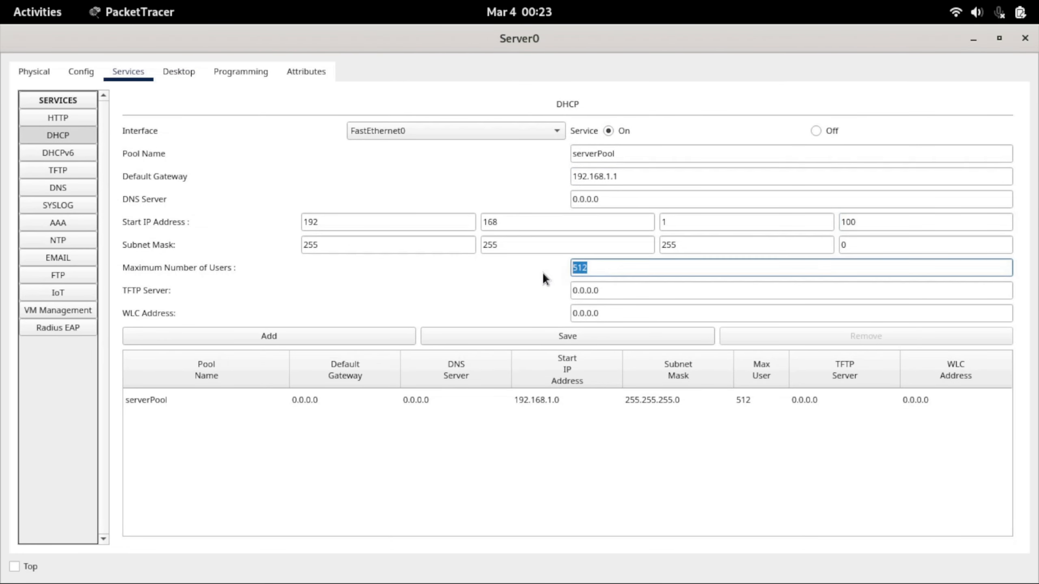
double_click(614, 268)
text(10)
click(567, 337)
click(1025, 38)
Set PC0's IP configuration to obtain its address through DHCP
click(359, 204)
click(429, 86)
click(364, 154)
click(351, 181)
click(793, 116)
click(364, 154)
click(819, 52)
Set the IP configuration of PC1, PC2, PC3 and PC4 to DHCP
click(354, 270)
click(359, 348)
click(658, 210)
click(344, 180)
click(819, 53)
click(683, 308)
click(364, 154)
click(347, 179)
click(819, 52)
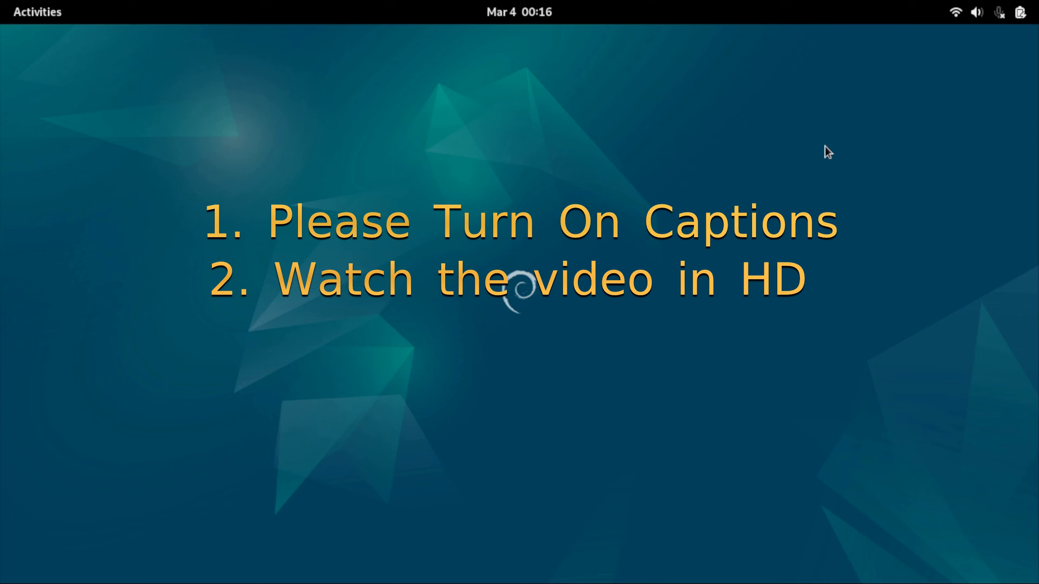
Switch to Packet Tracer and place a PT-Hub in the upper middle of the empty workspace
key(alt+Tab)
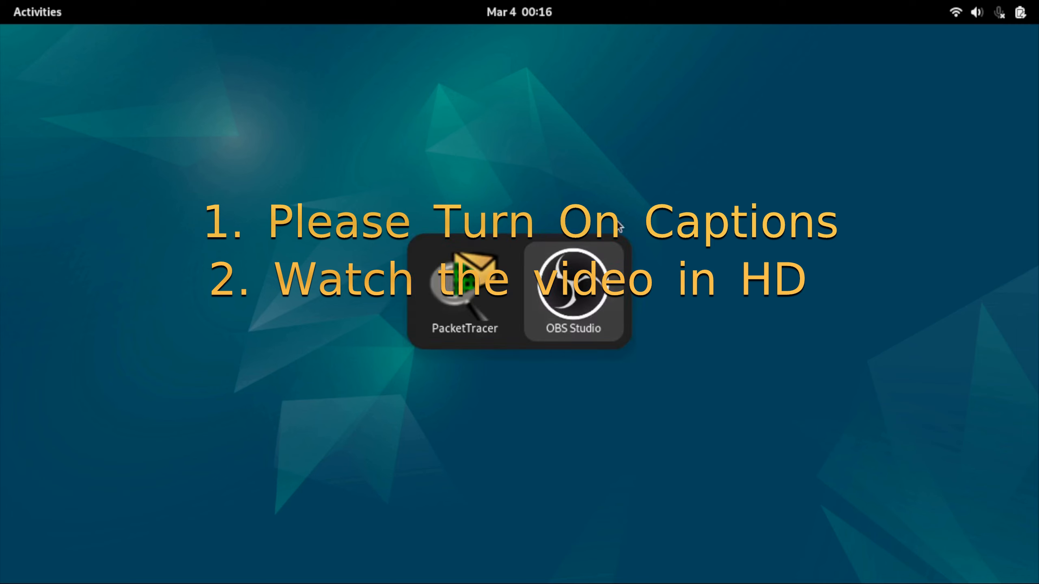
click(493, 285)
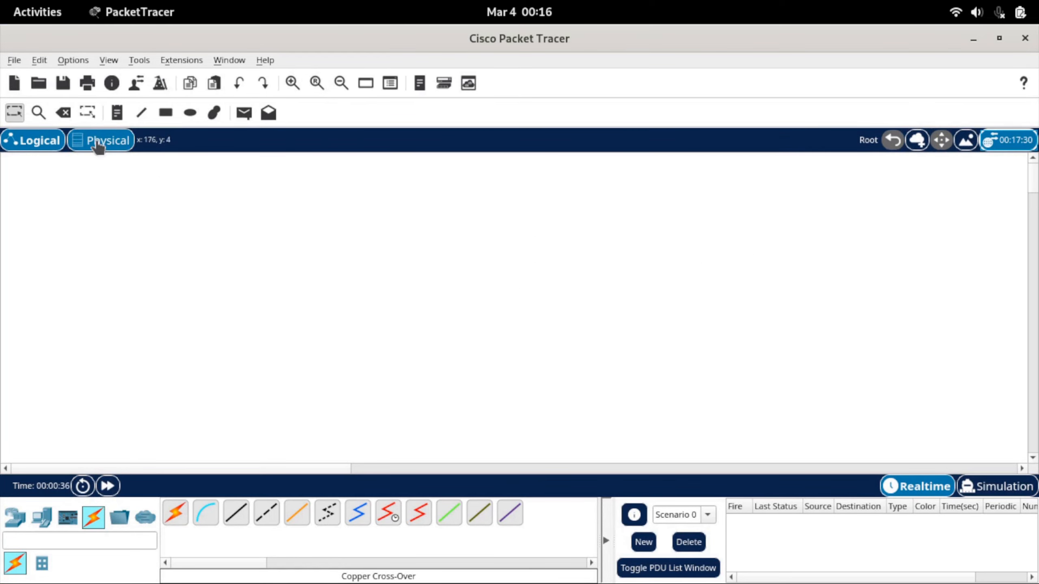
click(14, 518)
click(67, 563)
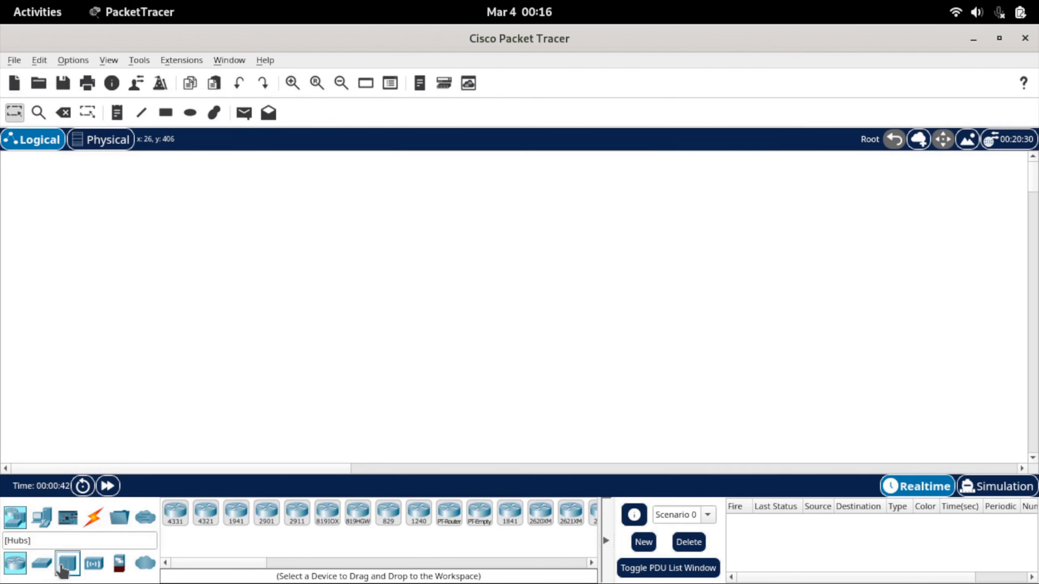
click(175, 514)
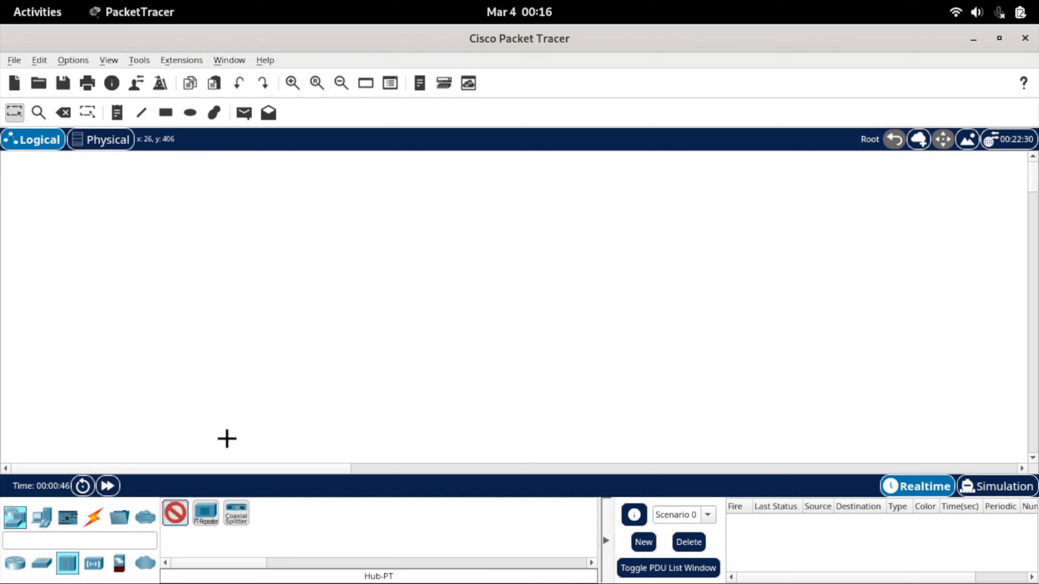
click(402, 226)
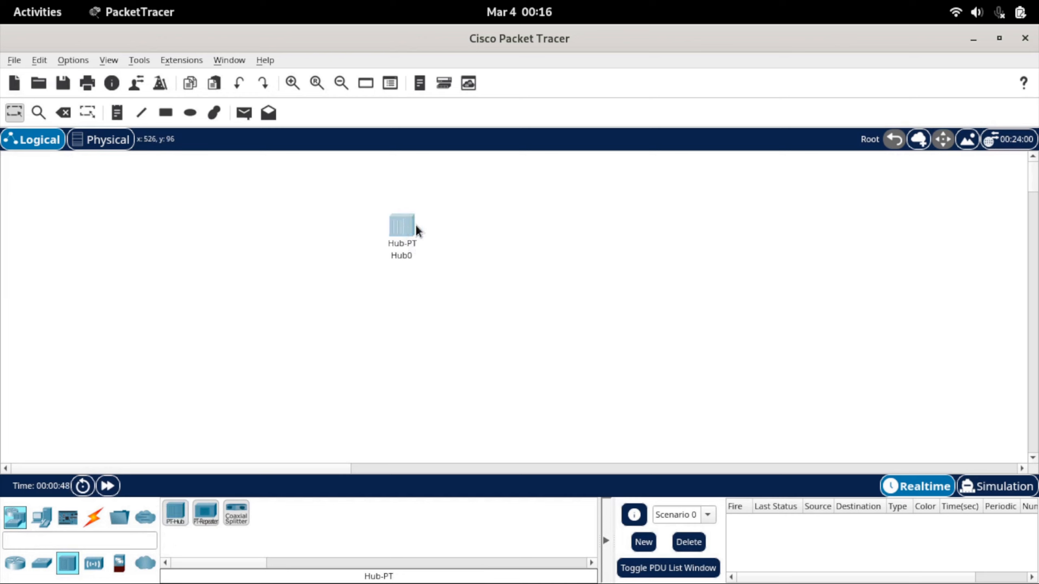
drag(415, 225, 447, 217)
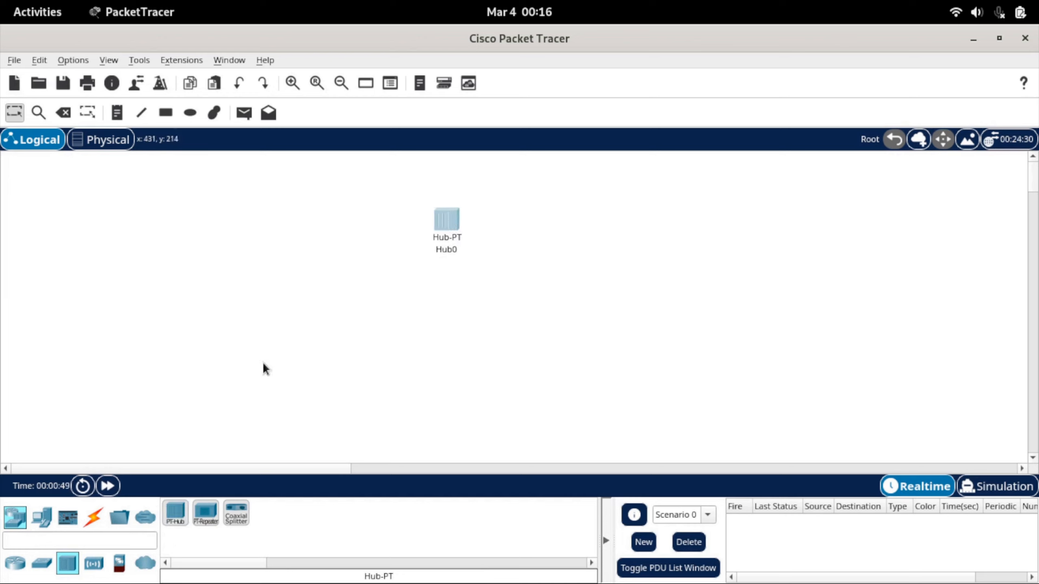
Add three PCs in a vertical column to the left of Hub0
click(41, 524)
click(175, 515)
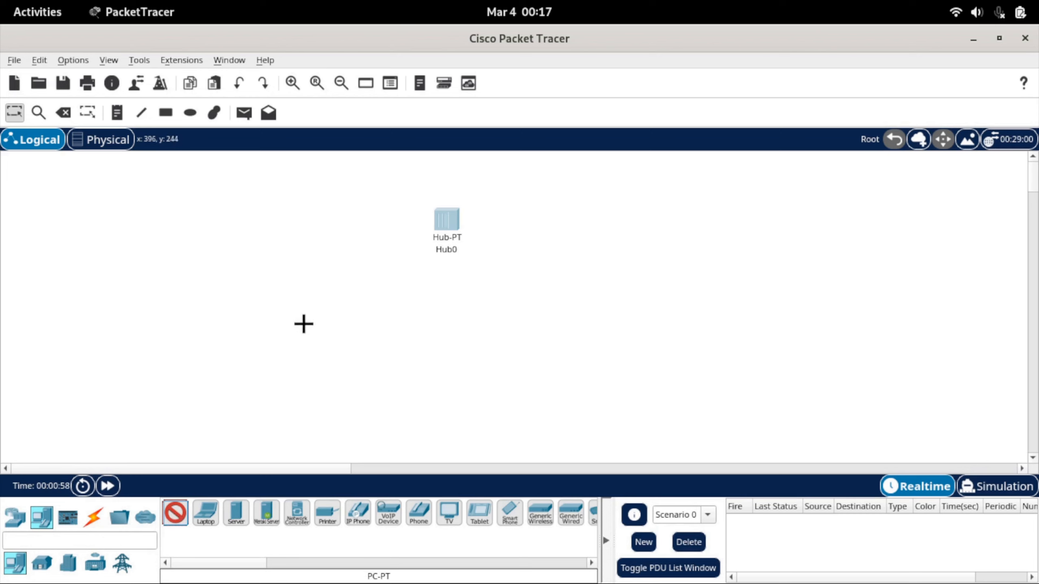
click(352, 199)
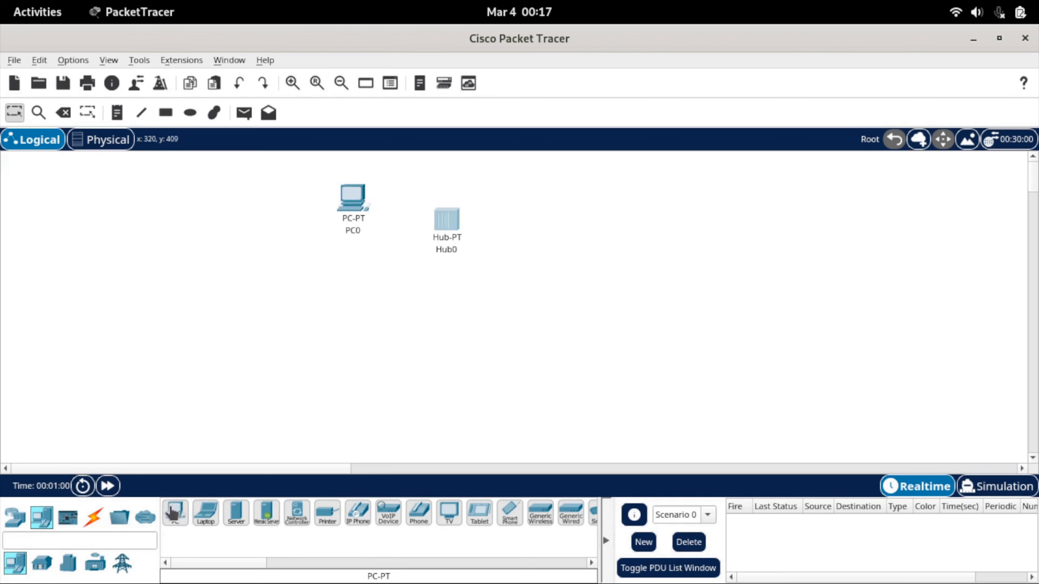
click(350, 282)
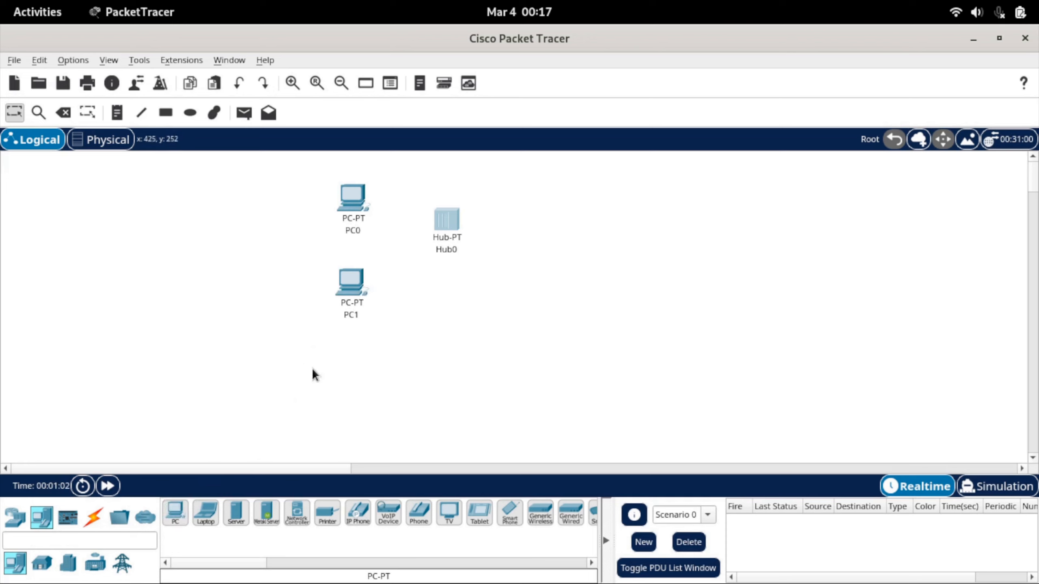
click(175, 512)
click(353, 347)
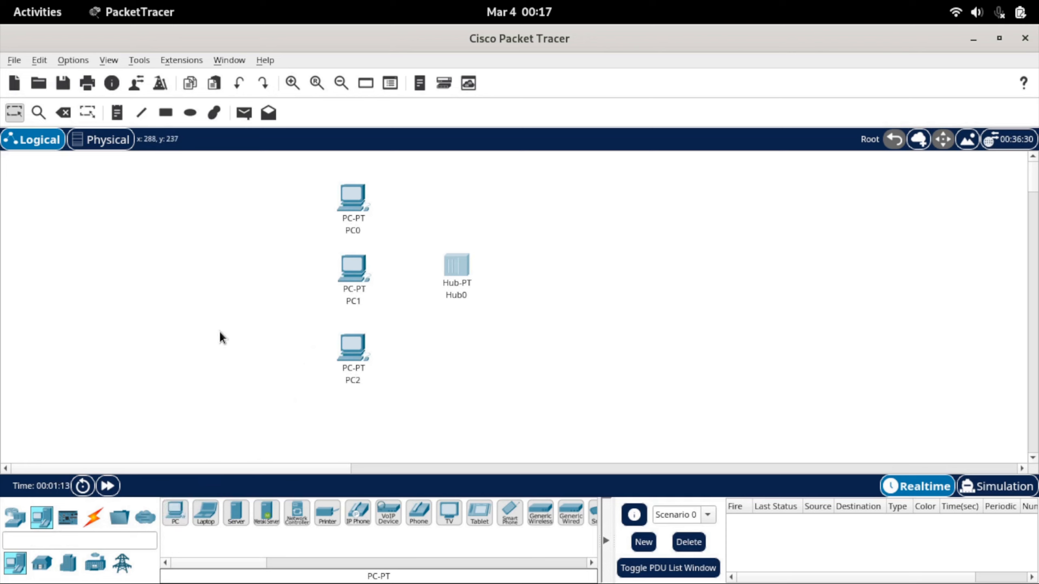
Connect PC0 to FastEthernet0 on Hub0 with a copper straight-through cable
click(97, 518)
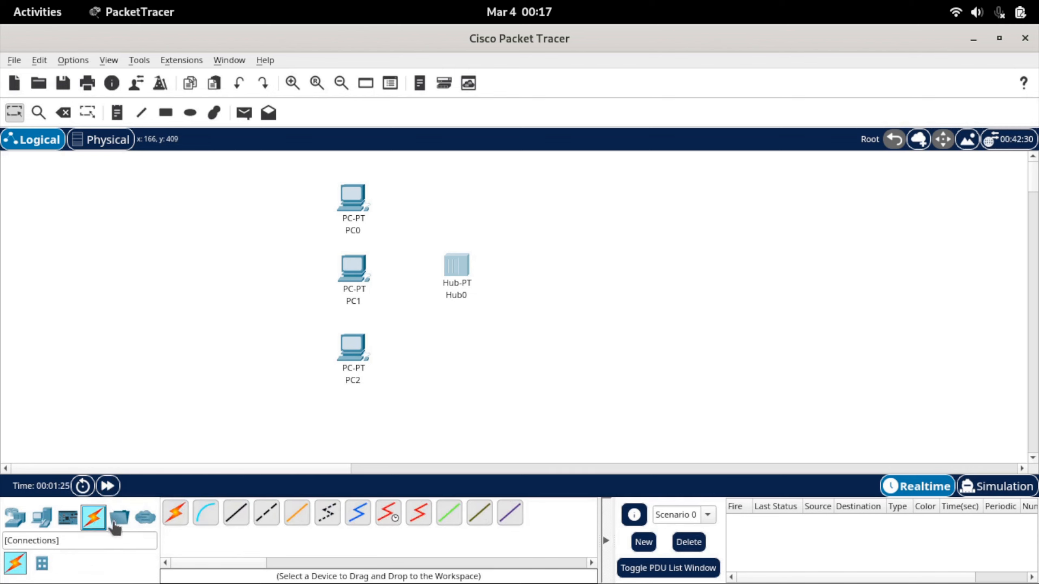
click(241, 518)
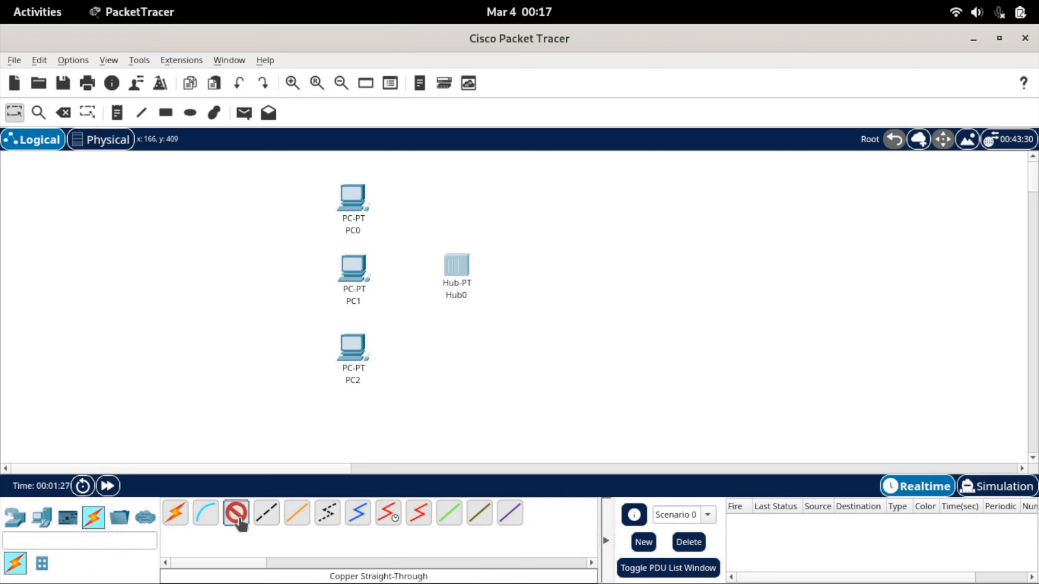
click(359, 198)
click(399, 259)
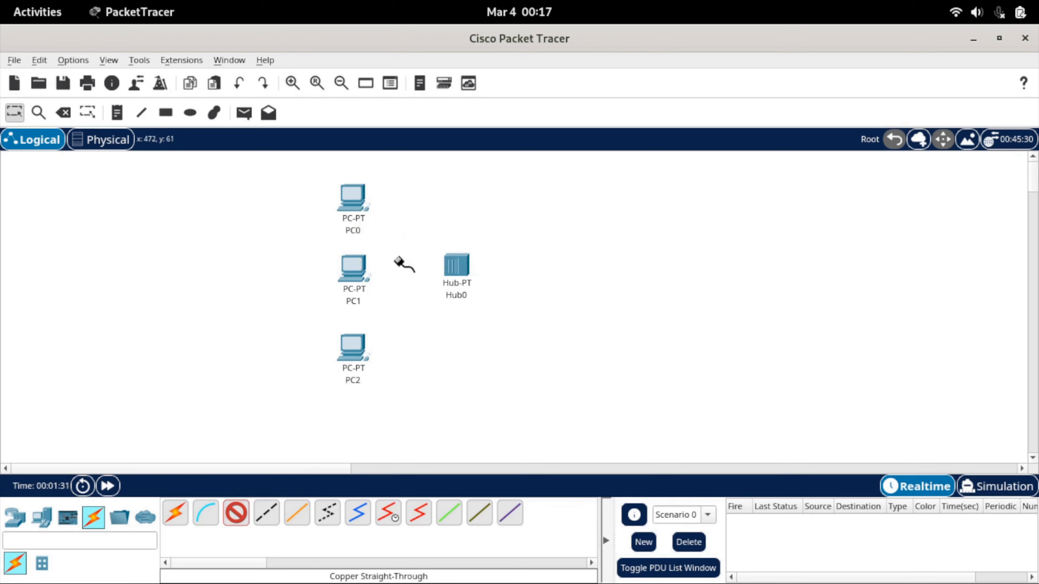
click(451, 265)
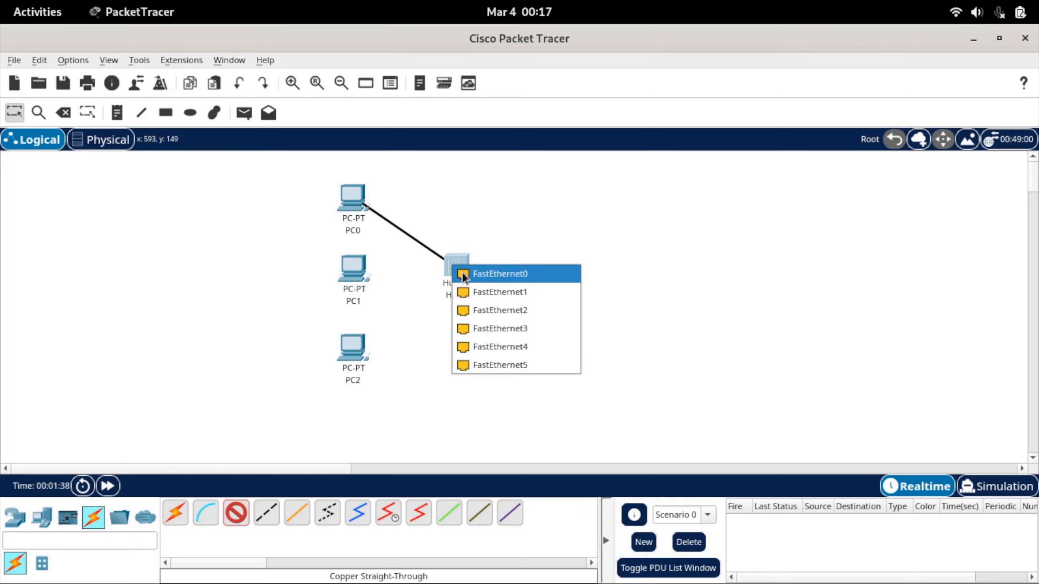
click(463, 274)
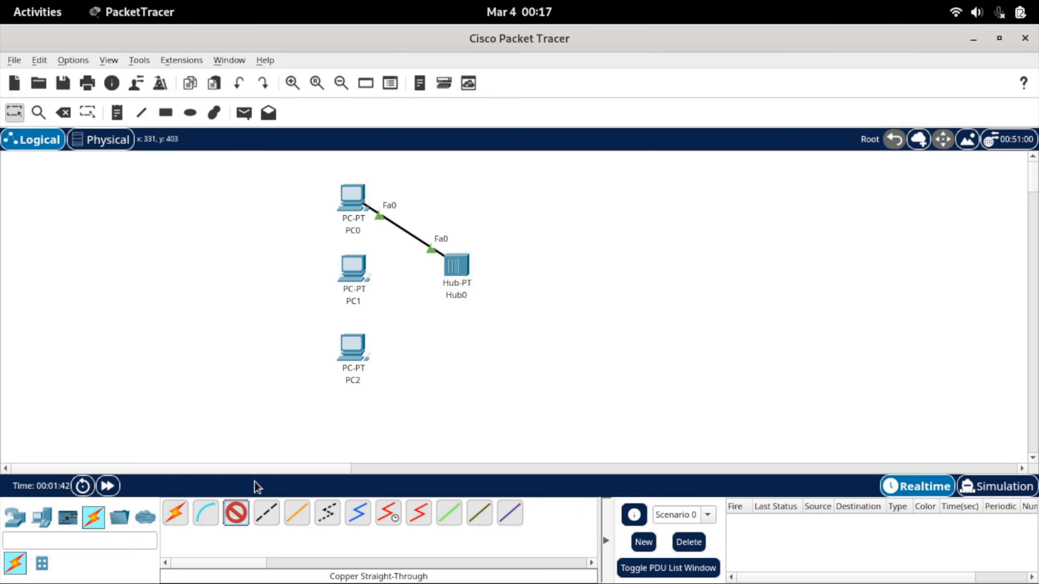
Connect PC1's FastEthernet0 to FastEthernet1 on Hub0 with a copper straight-through cable
click(352, 274)
click(388, 338)
click(459, 268)
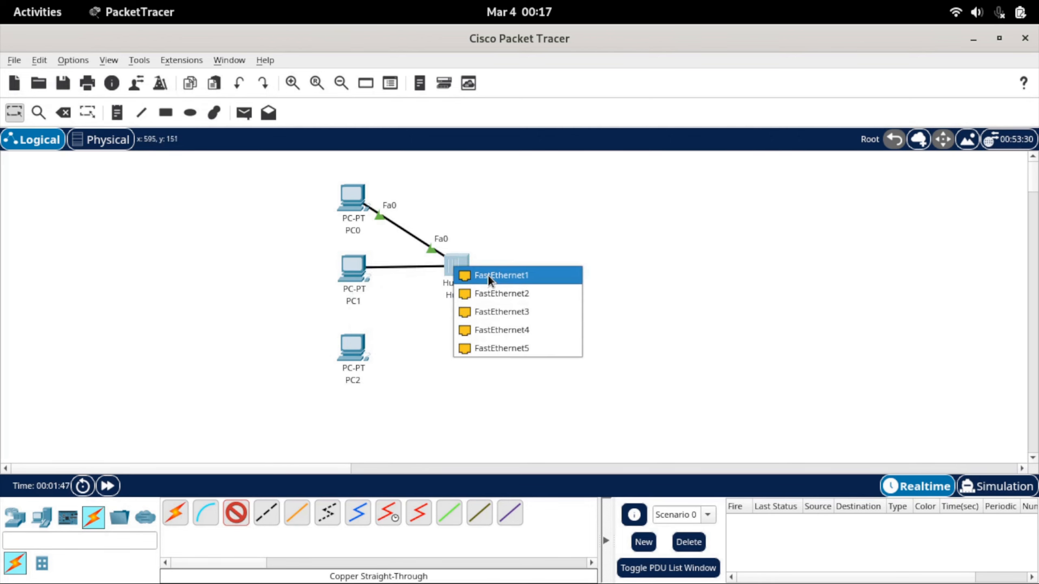
click(487, 275)
Connect PC2's FastEthernet0 to FastEthernet2 on Hub0 with a copper straight-through cable
click(237, 514)
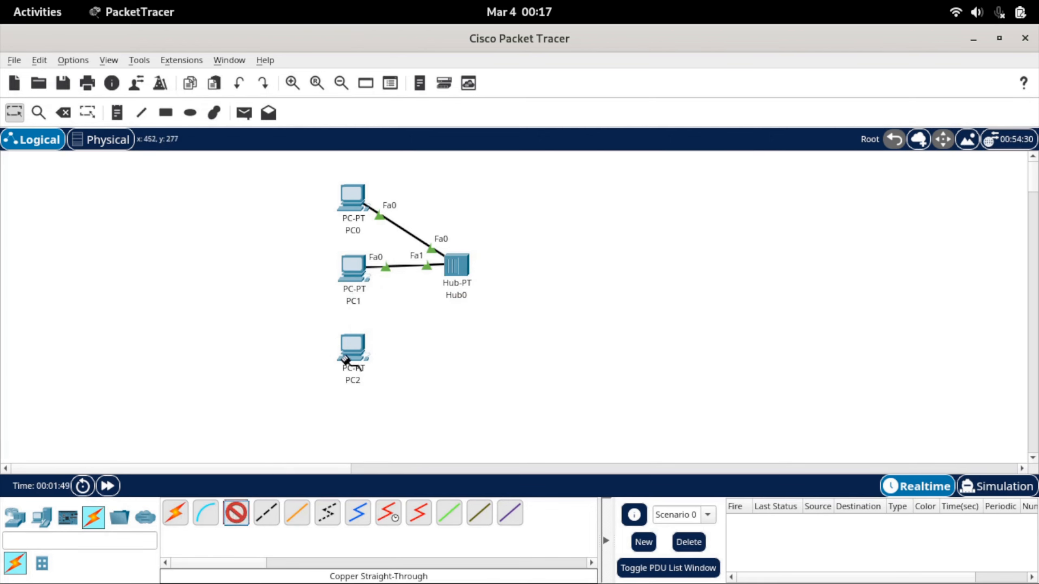
click(353, 354)
click(387, 412)
click(457, 269)
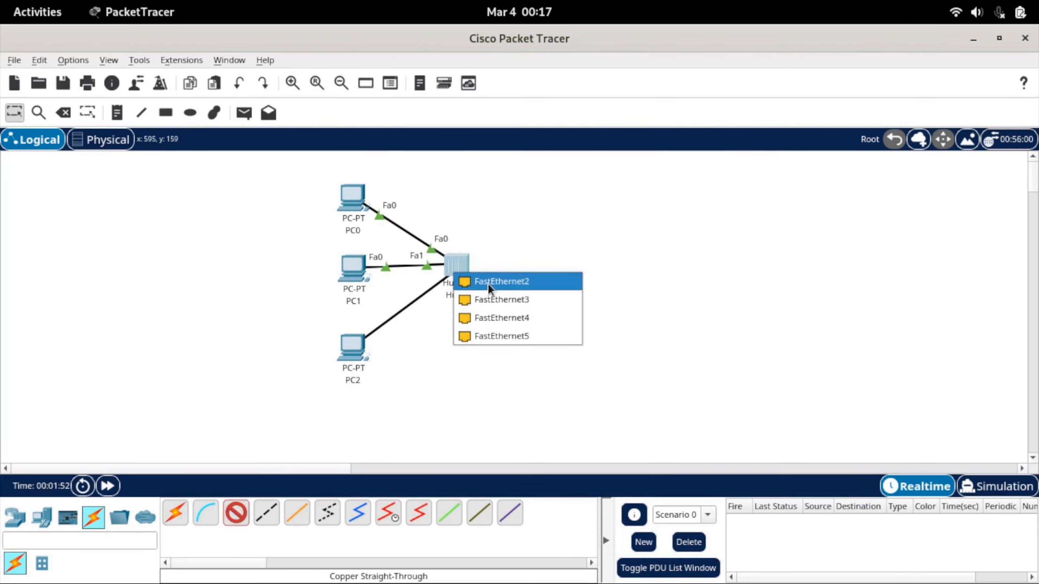
click(487, 285)
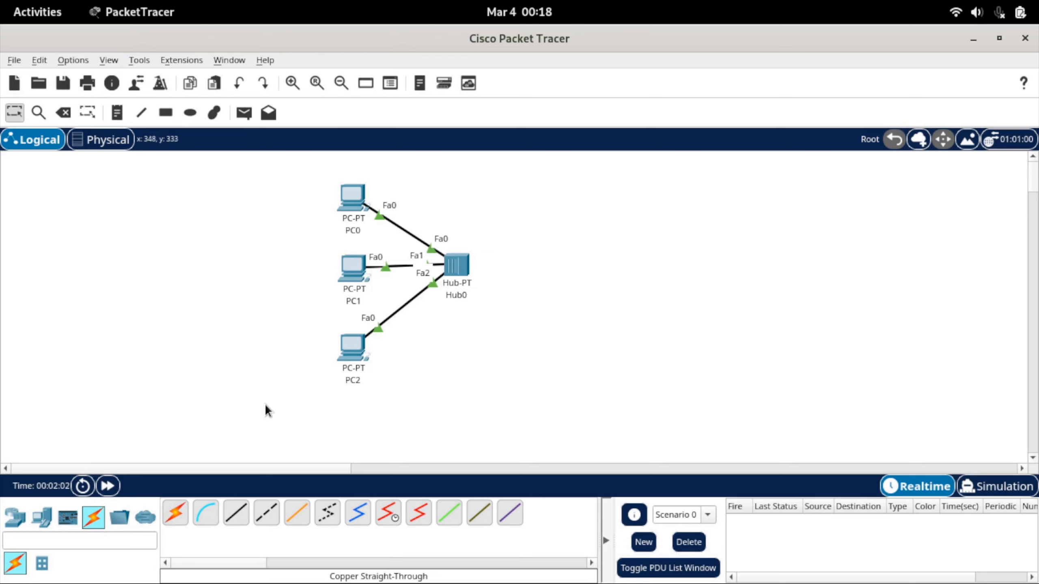
Place a second PT-Hub to the right of Hub0, at about the same height
click(20, 519)
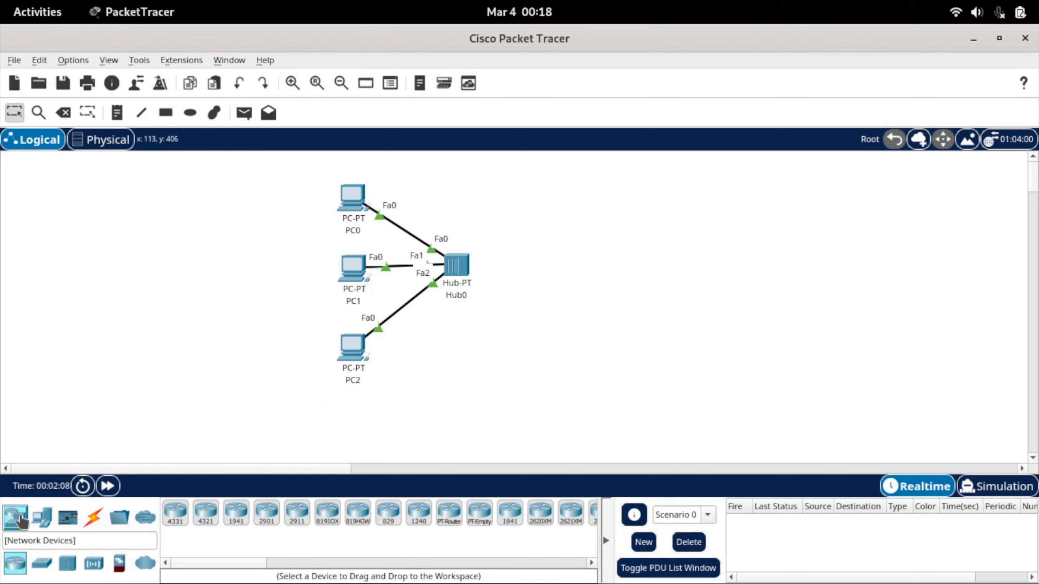
click(67, 564)
click(177, 519)
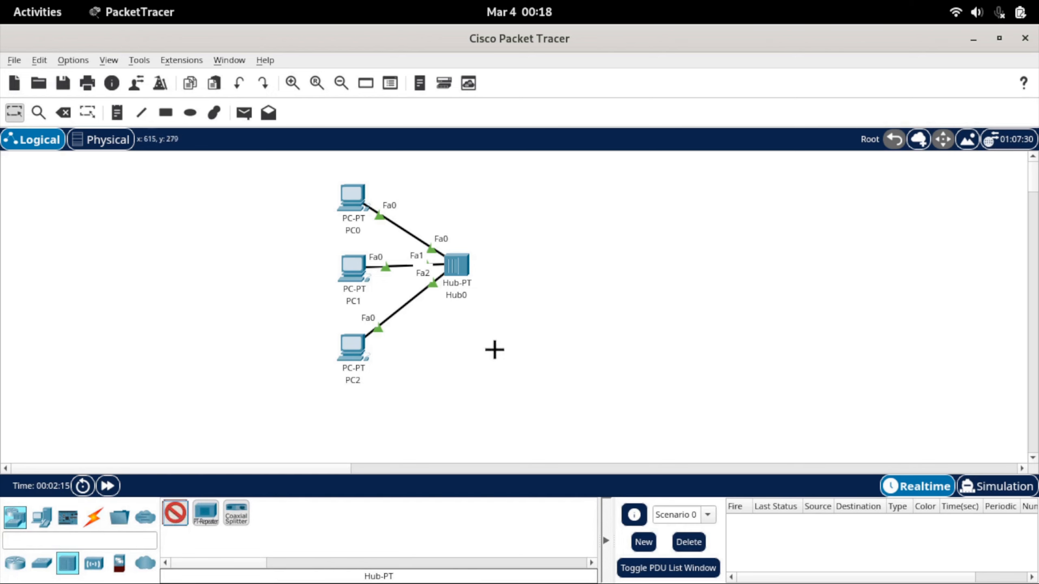
click(581, 270)
Connect FastEthernet5 on Hub0 to FastEthernet5 on Hub1 with a copper cross-over cable and align Hub1 with Hub0
click(94, 517)
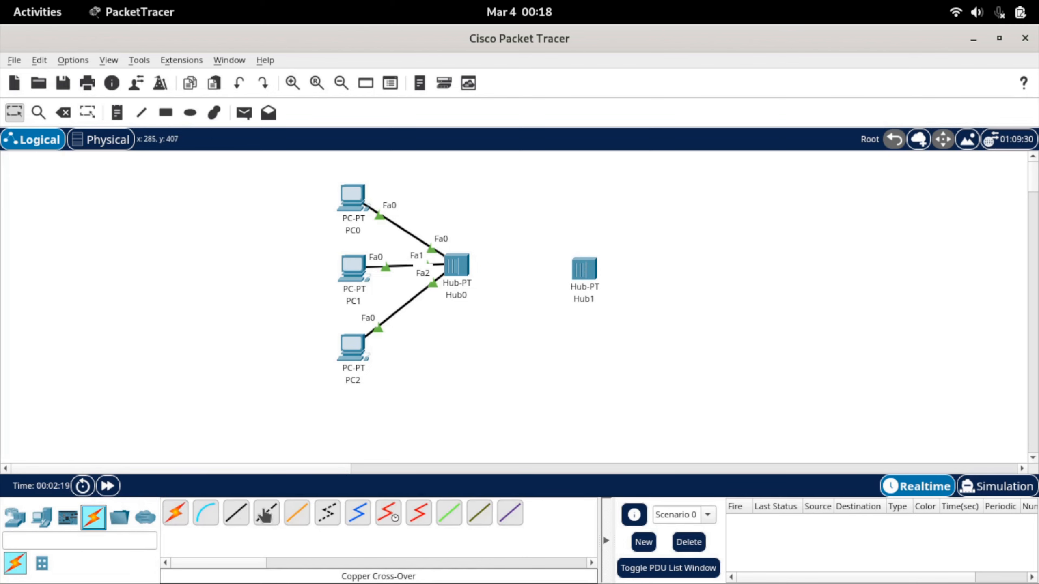
click(266, 515)
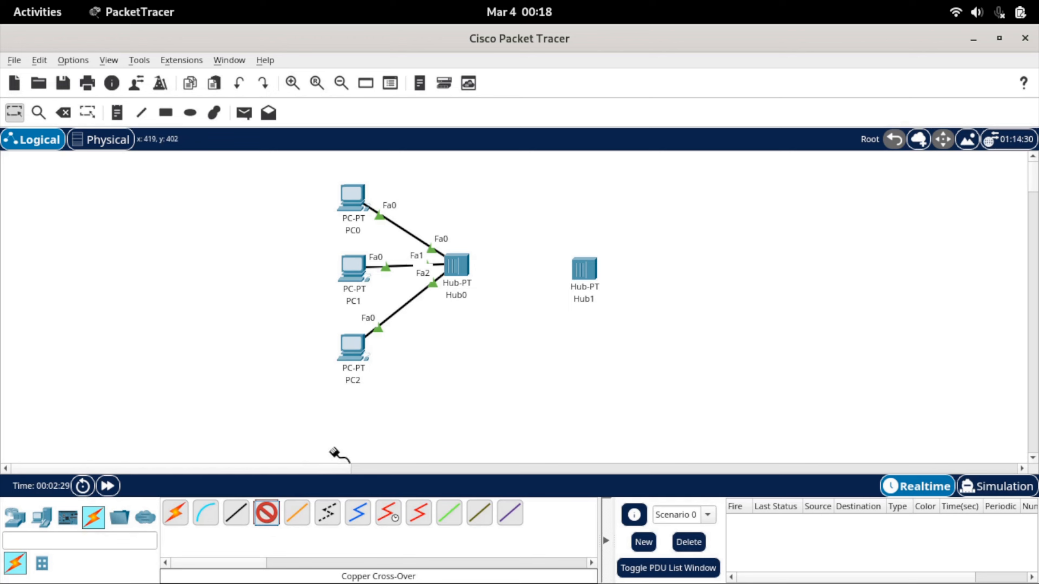
click(460, 268)
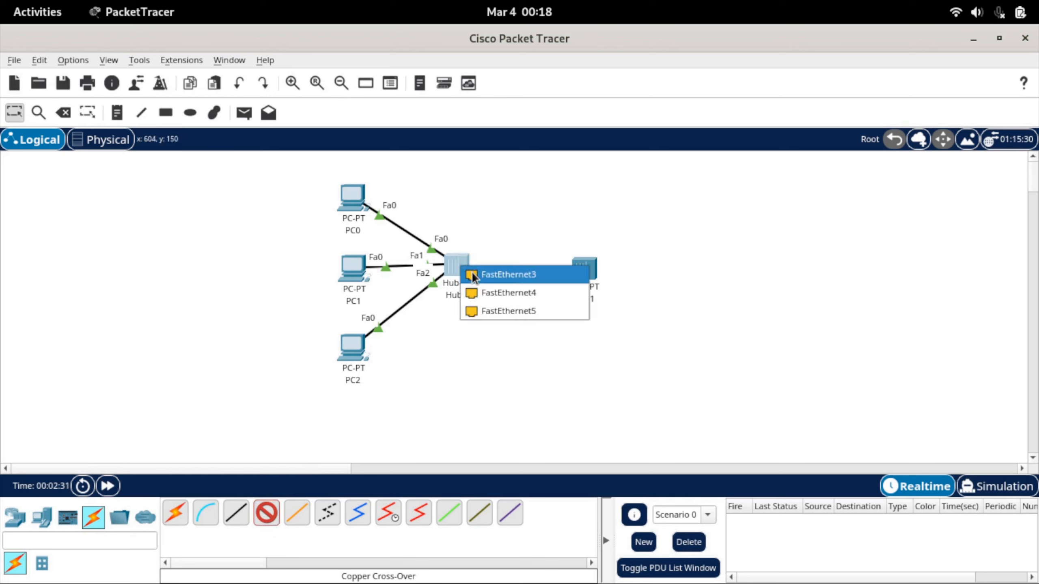
click(485, 311)
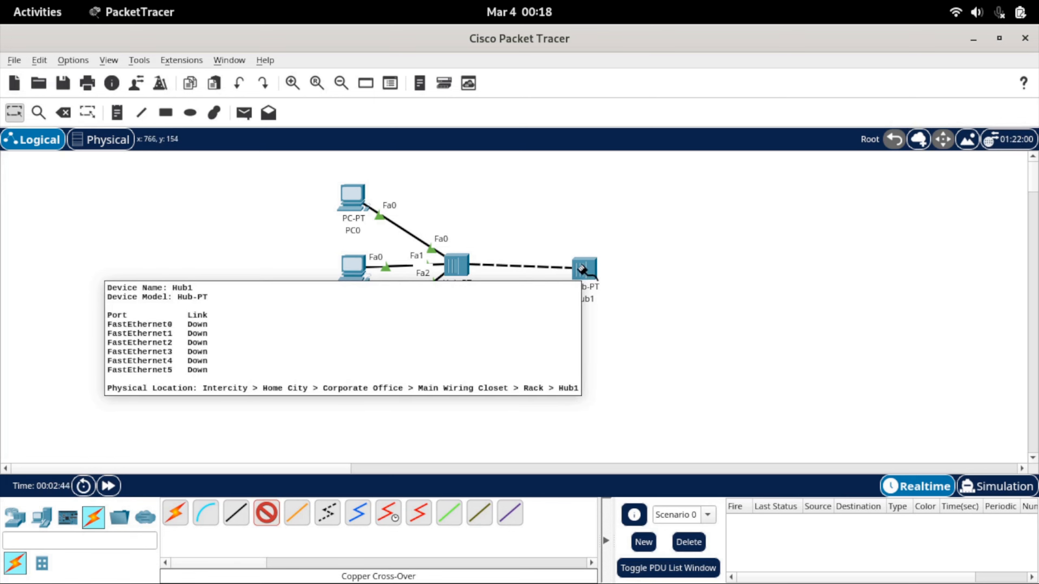
click(585, 273)
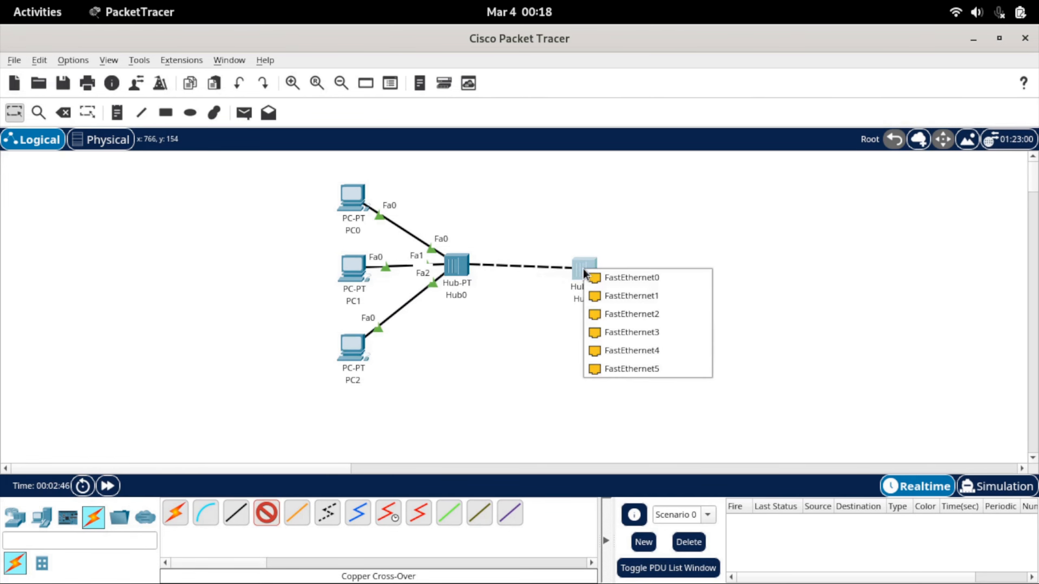
click(612, 366)
drag(583, 278, 588, 272)
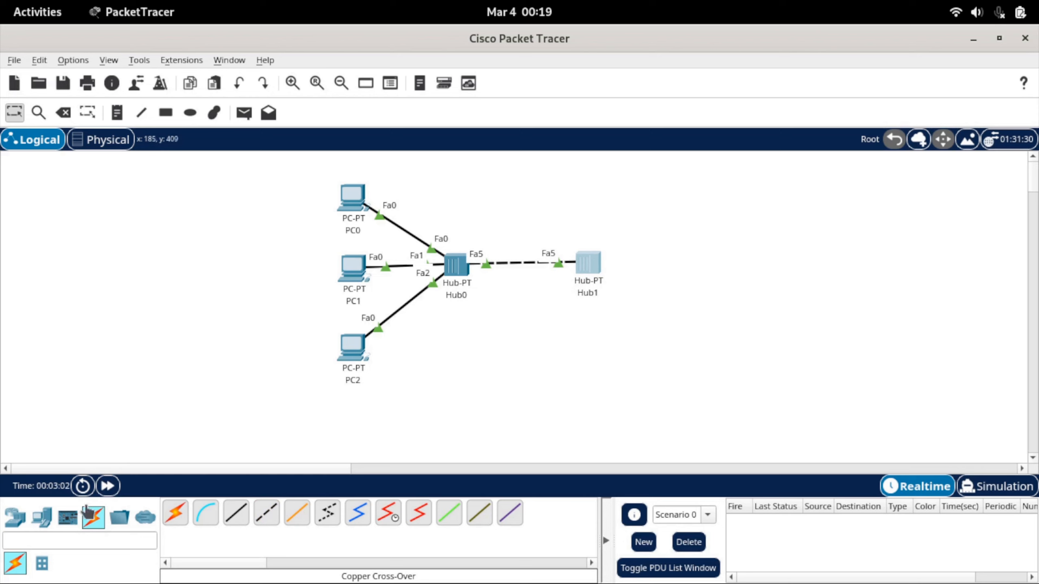
Place two PCs to the right of Hub1, one above it and one below it
click(36, 518)
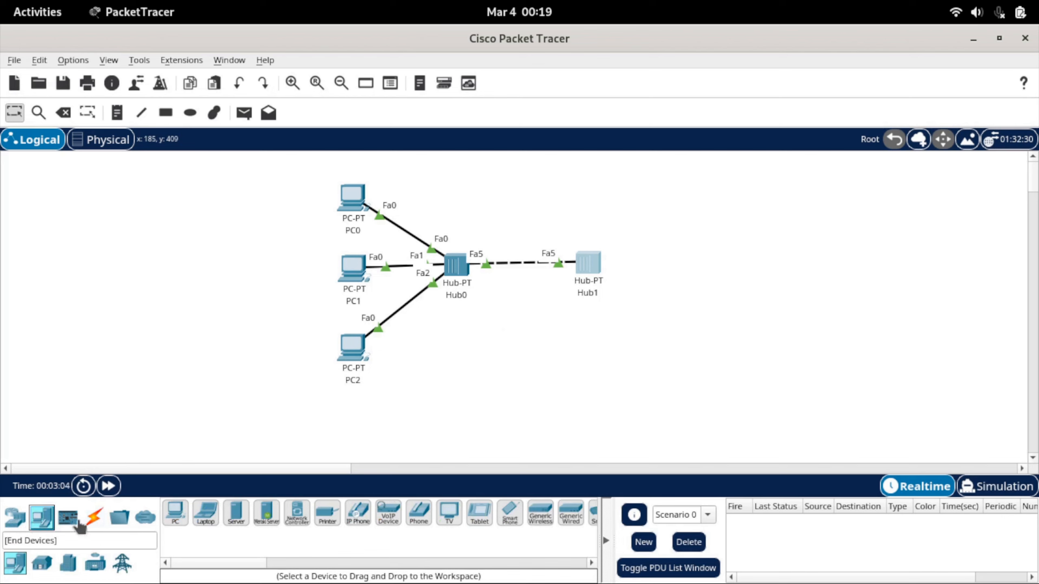
click(171, 517)
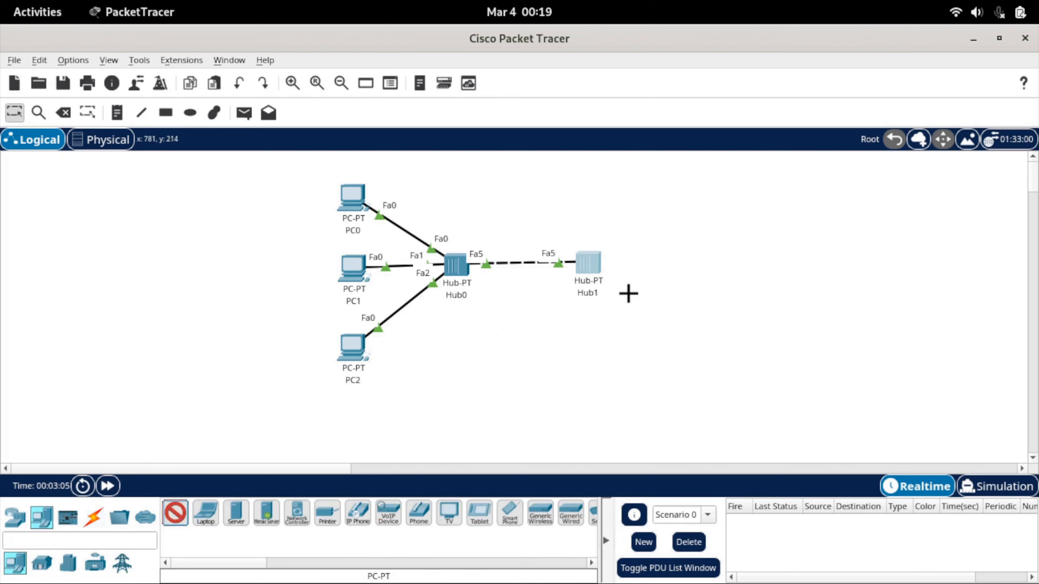
click(655, 211)
Connect PC3's FastEthernet0 to FastEthernet0 on Hub1 with a copper straight-through cable
click(92, 518)
click(266, 513)
click(656, 213)
click(691, 281)
click(592, 268)
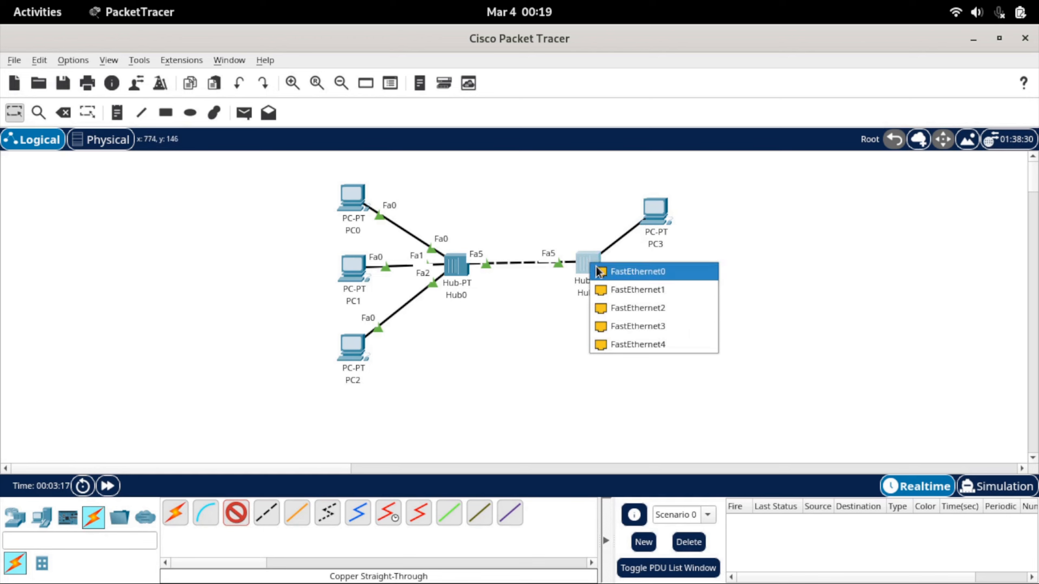
click(592, 270)
Connect FastEthernet1 on Hub1 to PC4's FastEthernet0 with a copper straight-through cable and shift PC4 slightly to the right
click(236, 513)
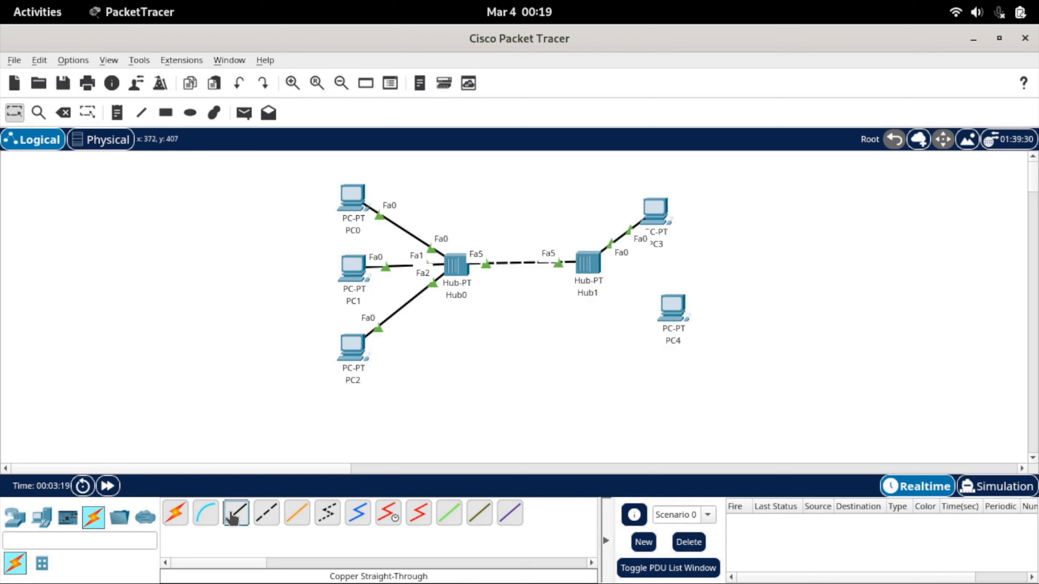
click(592, 270)
click(638, 281)
click(669, 312)
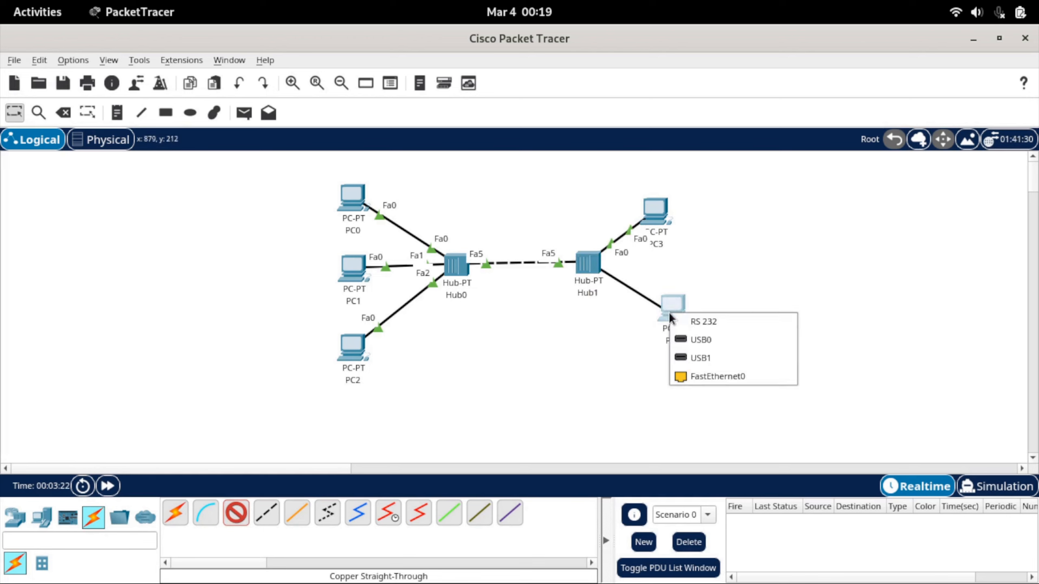
click(698, 371)
drag(675, 312, 686, 314)
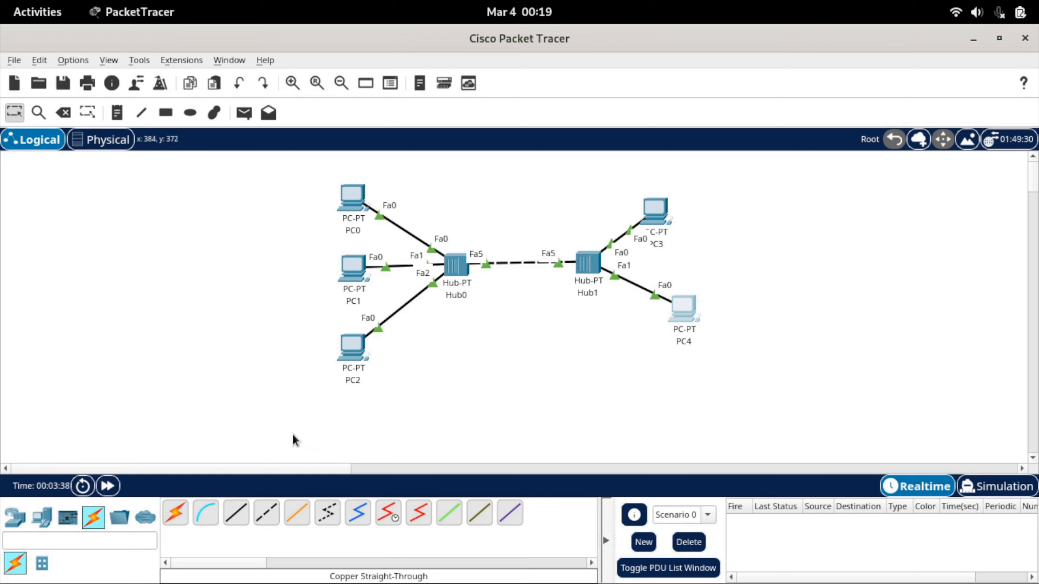
Place a Server-PT below Hub0, to the right of PC2
click(42, 517)
click(236, 514)
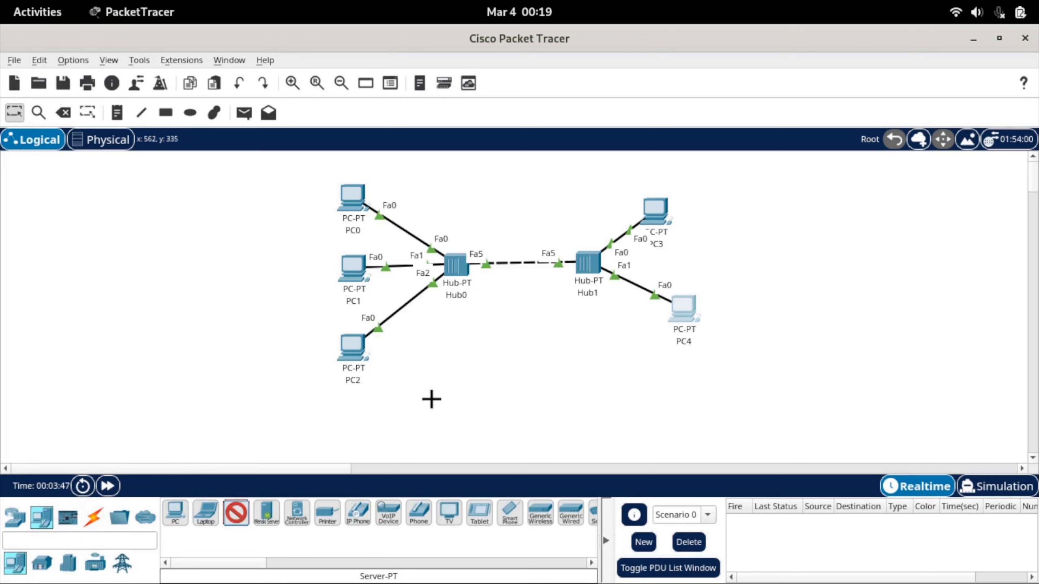
click(449, 368)
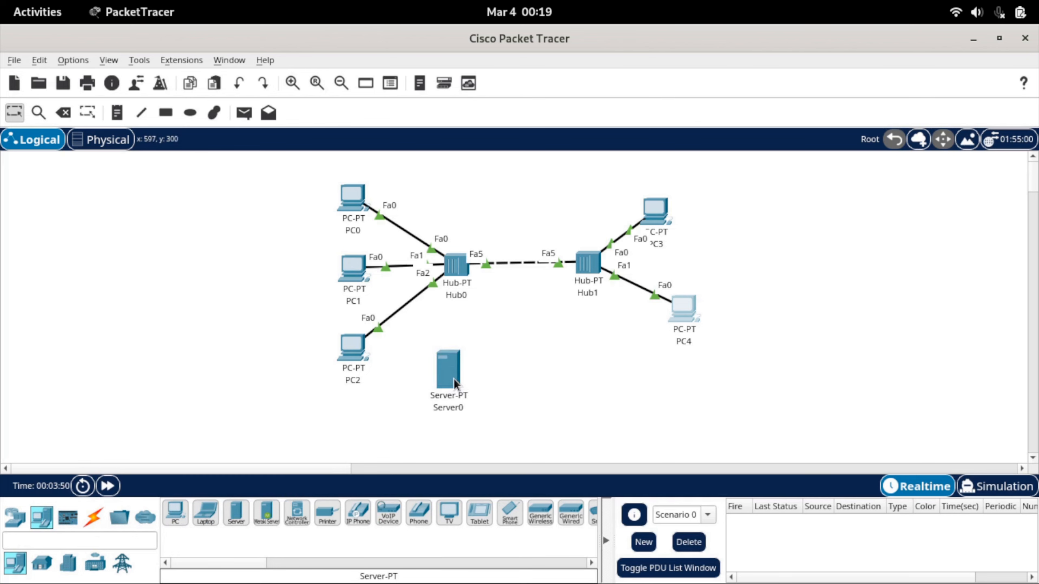
click(456, 376)
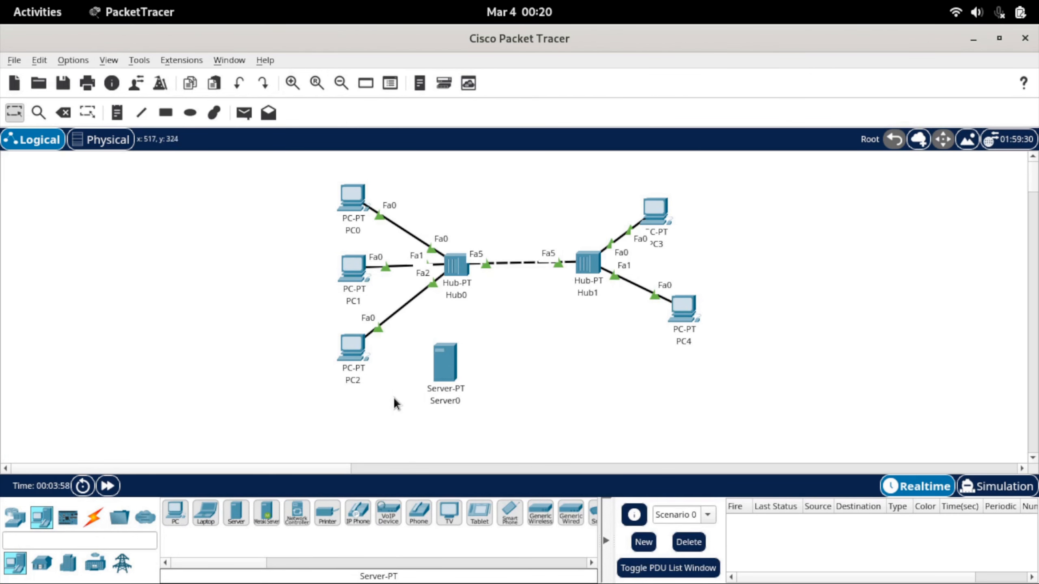
Connect FastEthernet3 on Hub0 to Server0's FastEthernet0 with a copper straight-through cable and align the server under Hub0
click(93, 517)
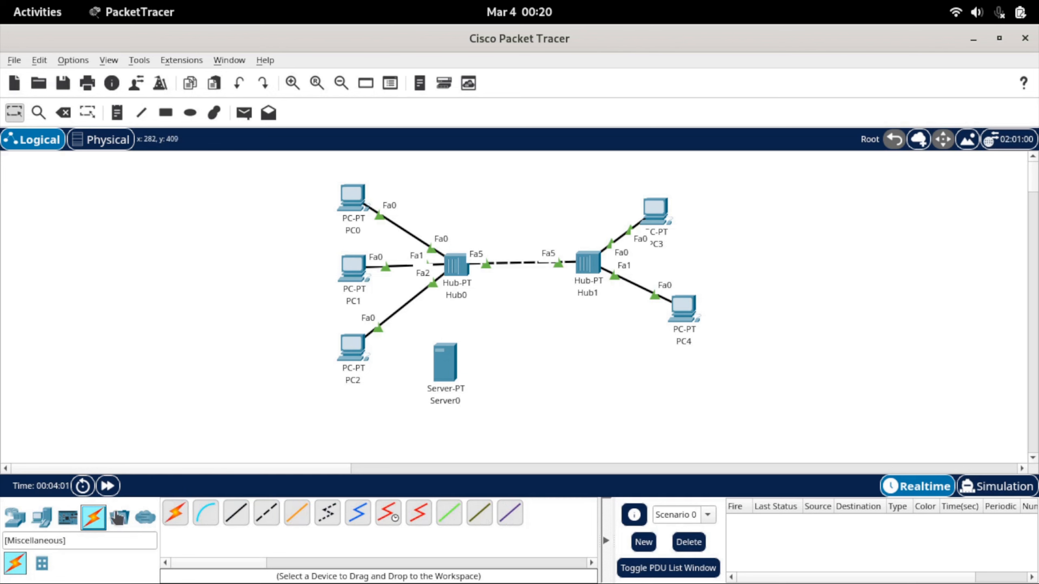
click(233, 520)
click(456, 266)
click(475, 278)
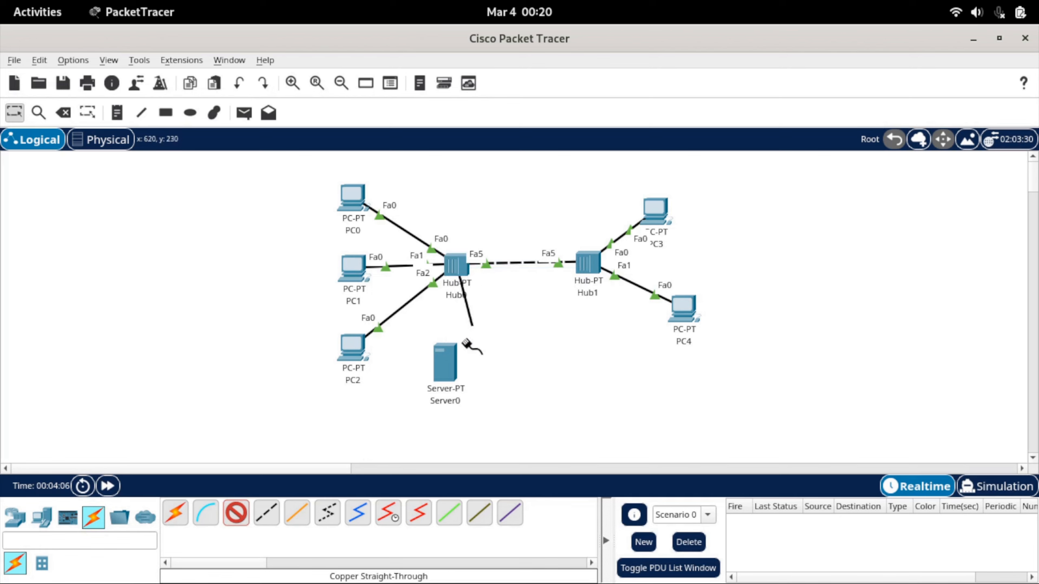
click(450, 364)
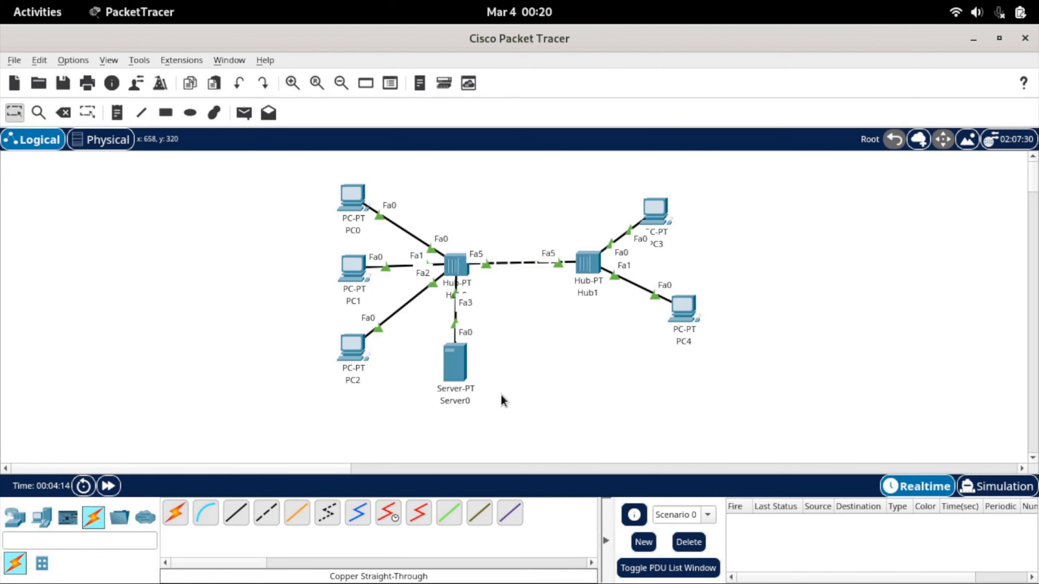
Give Server0 the static IPv4 address 192.168.1.1 with subnet mask 255.255.255.0
click(449, 376)
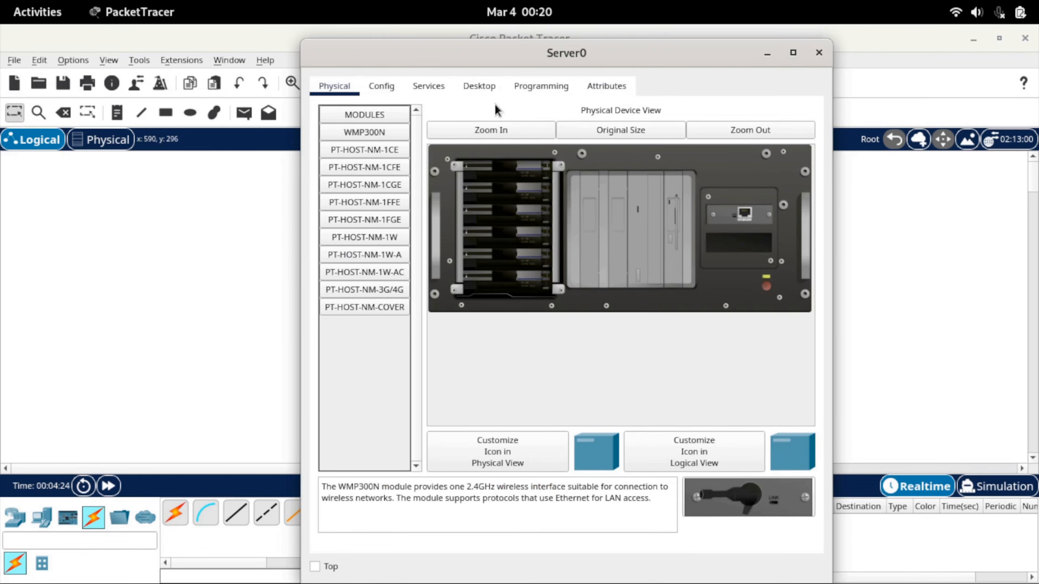
click(481, 89)
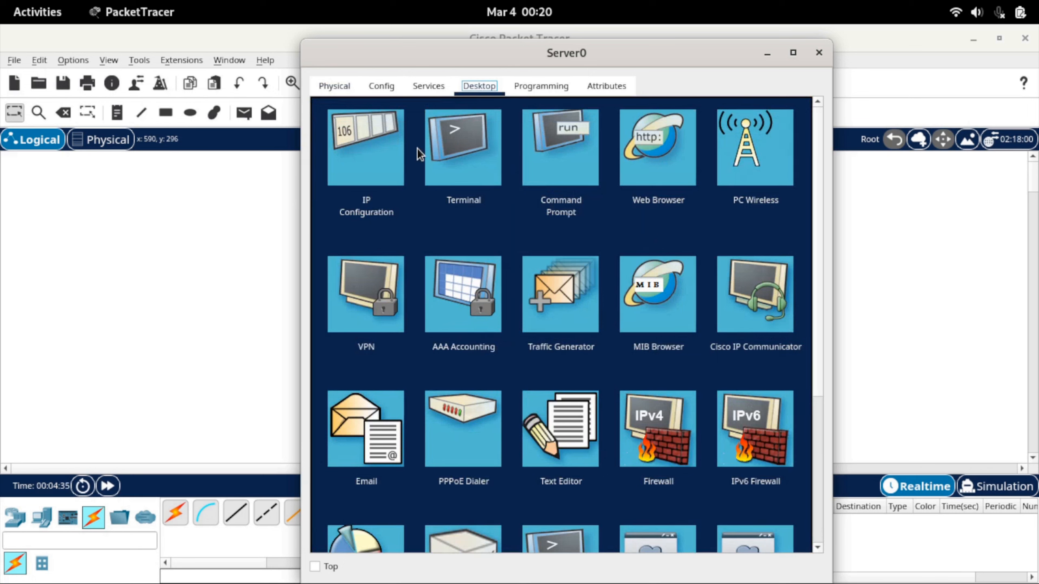
click(391, 153)
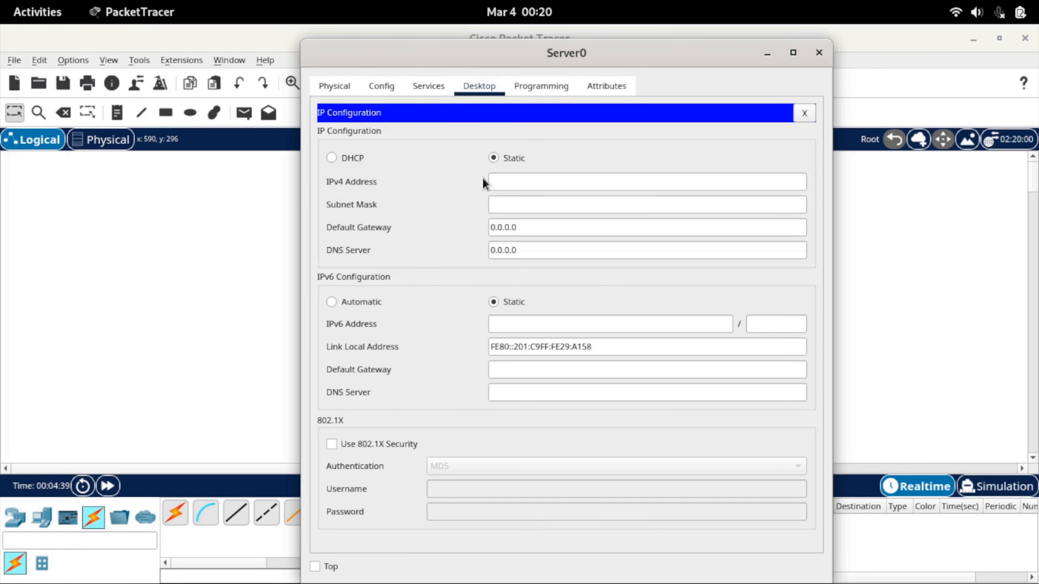
click(505, 180)
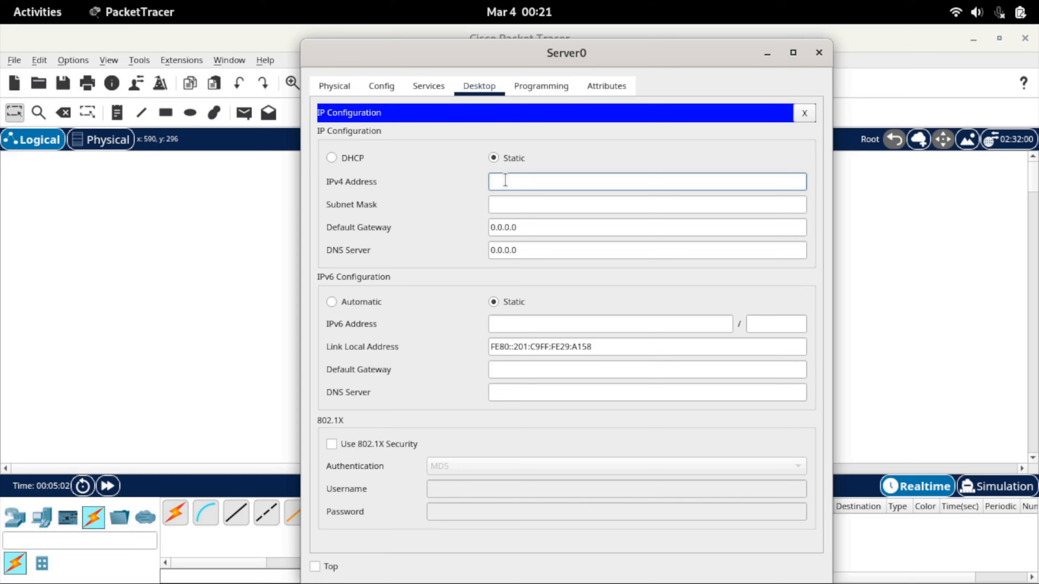
text(192.168.1.1)
key(Tab)
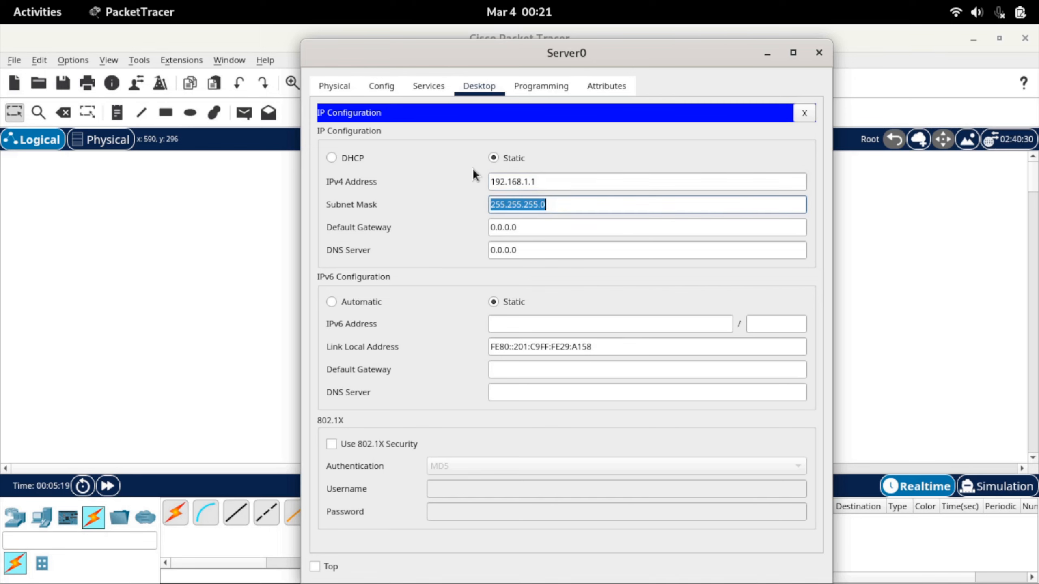
click(555, 204)
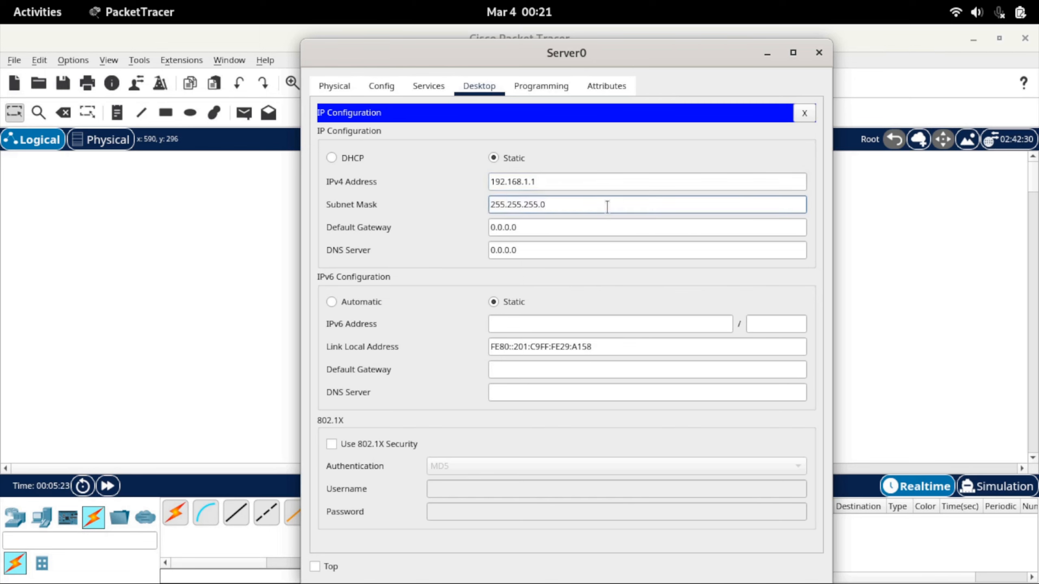
drag(560, 205, 478, 201)
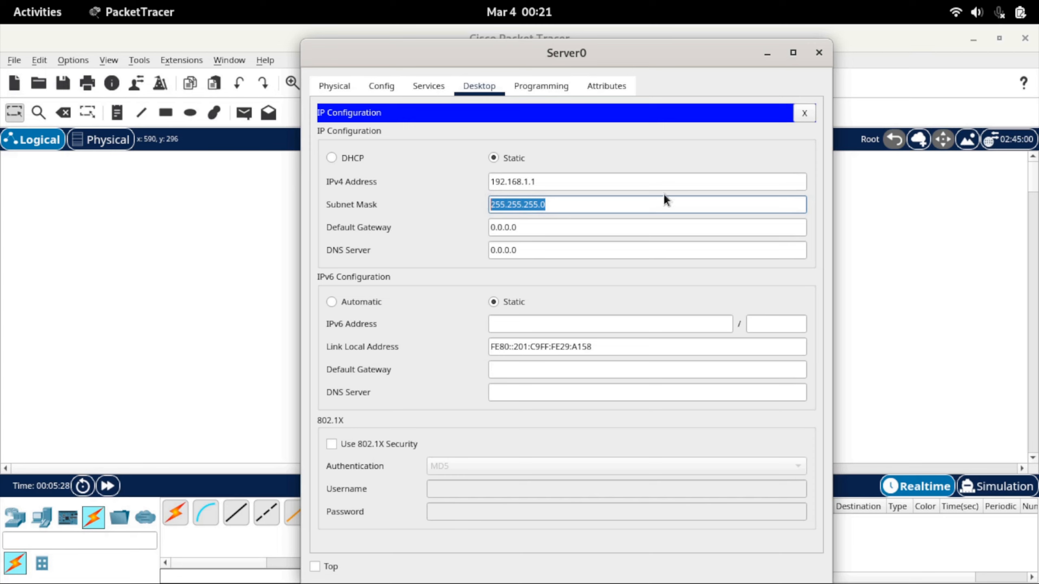
Copy Server0's IPv4 address 192.168.1.1 into its default gateway and close the IP configuration
key(shift+Tab)
key(ctrl+c)
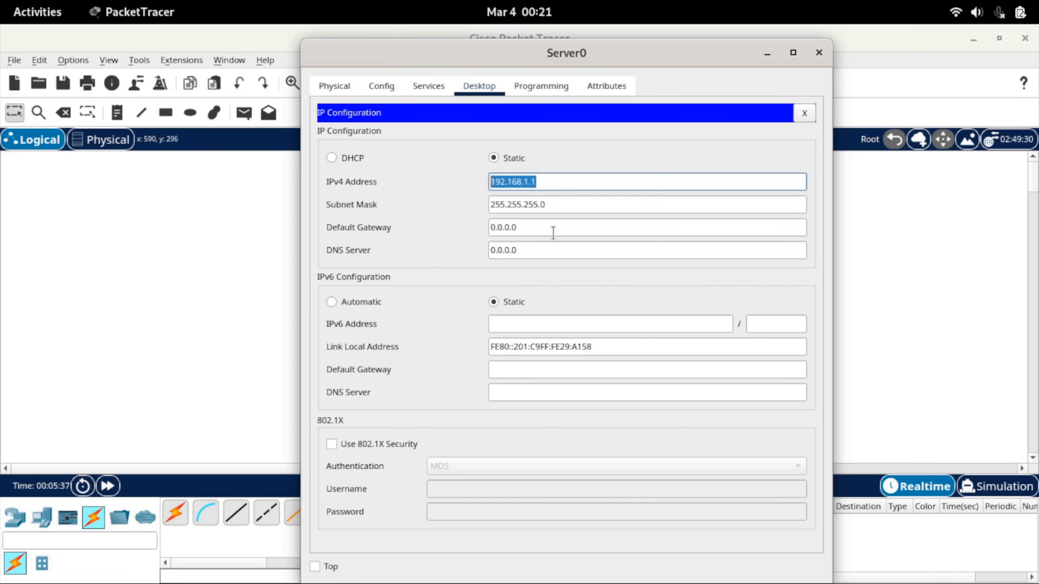
drag(552, 232, 472, 231)
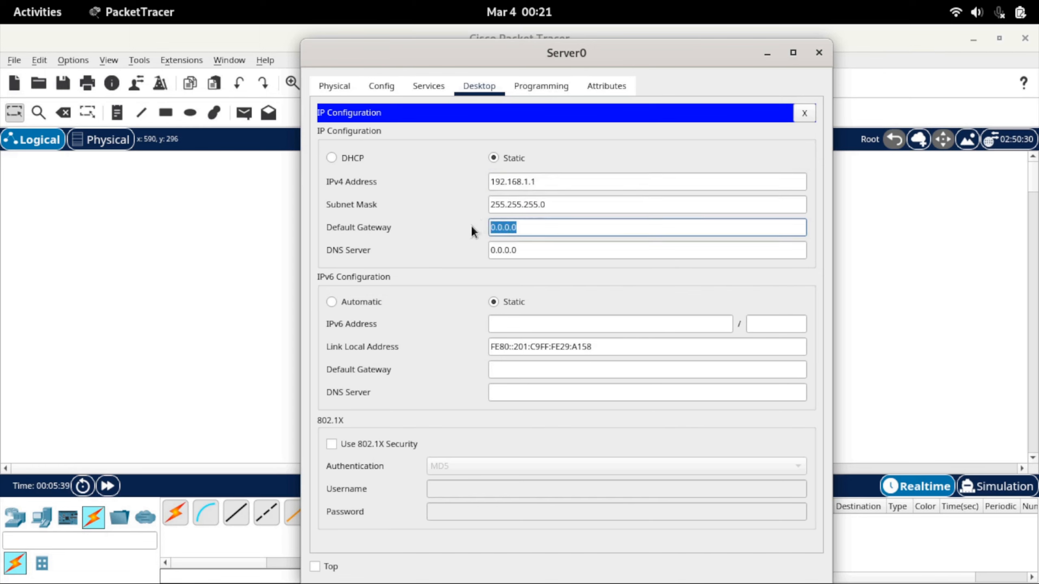
key(ctrl+v)
click(803, 117)
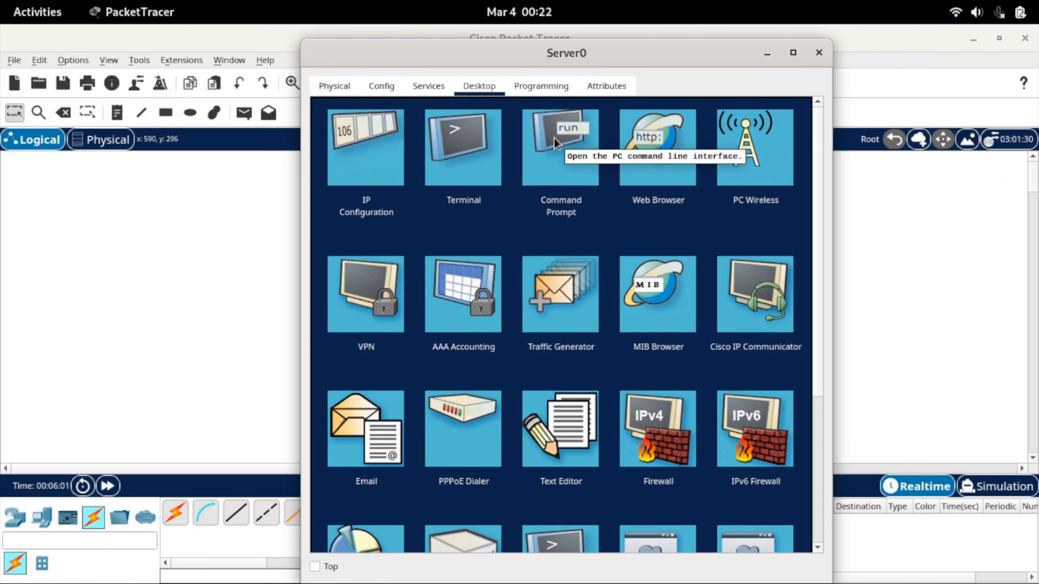
Turn on Server0's DHCP service and set the pool's default gateway to 192.168.1.1
click(793, 52)
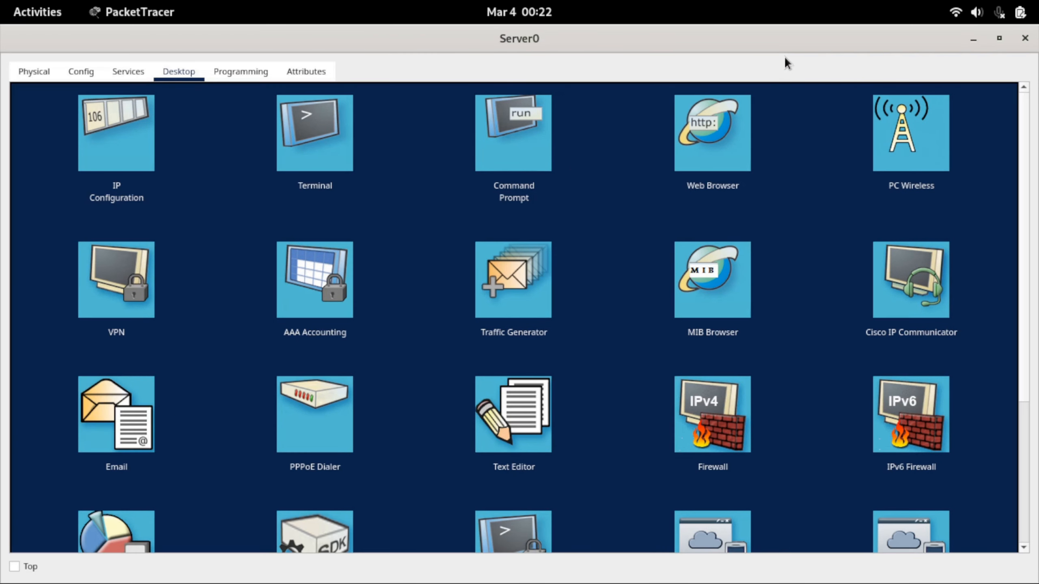
click(119, 72)
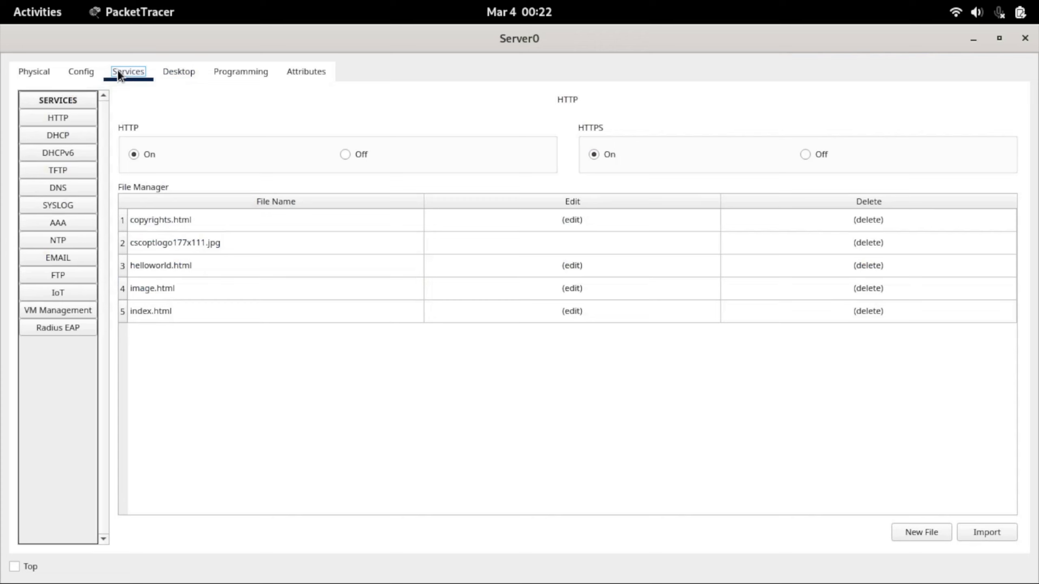
click(72, 135)
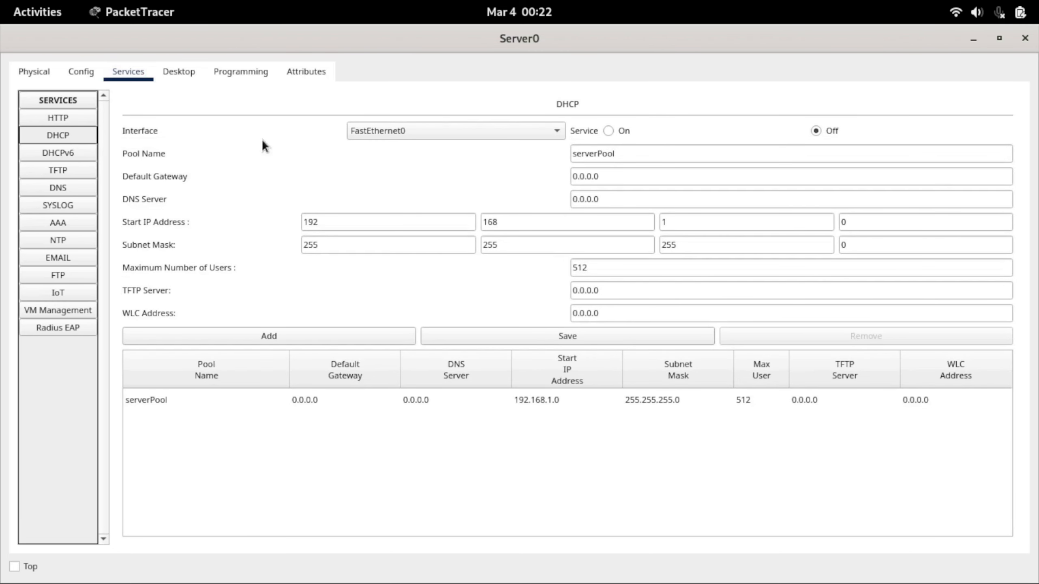
click(609, 131)
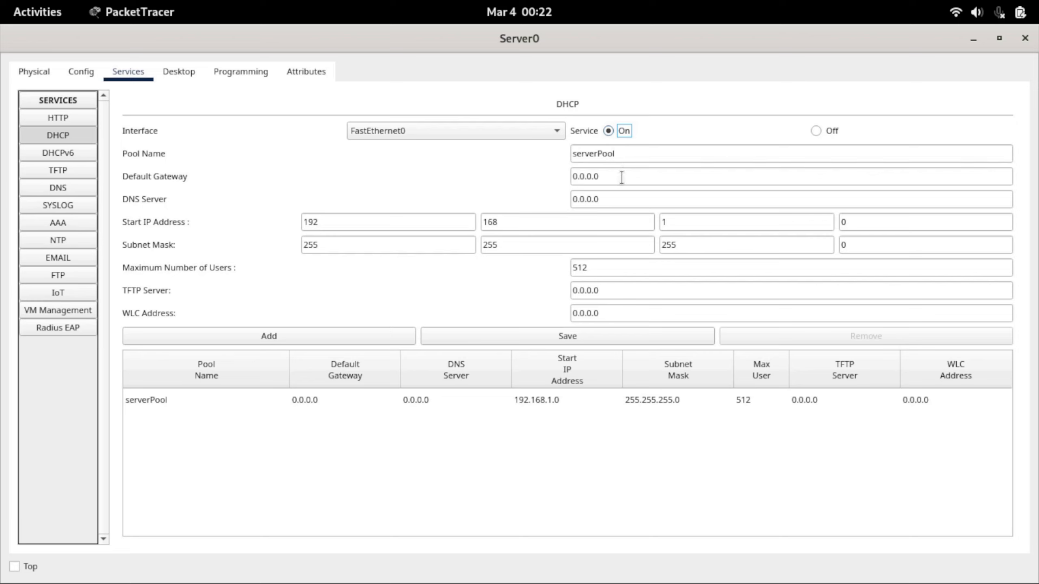
drag(622, 177, 571, 180)
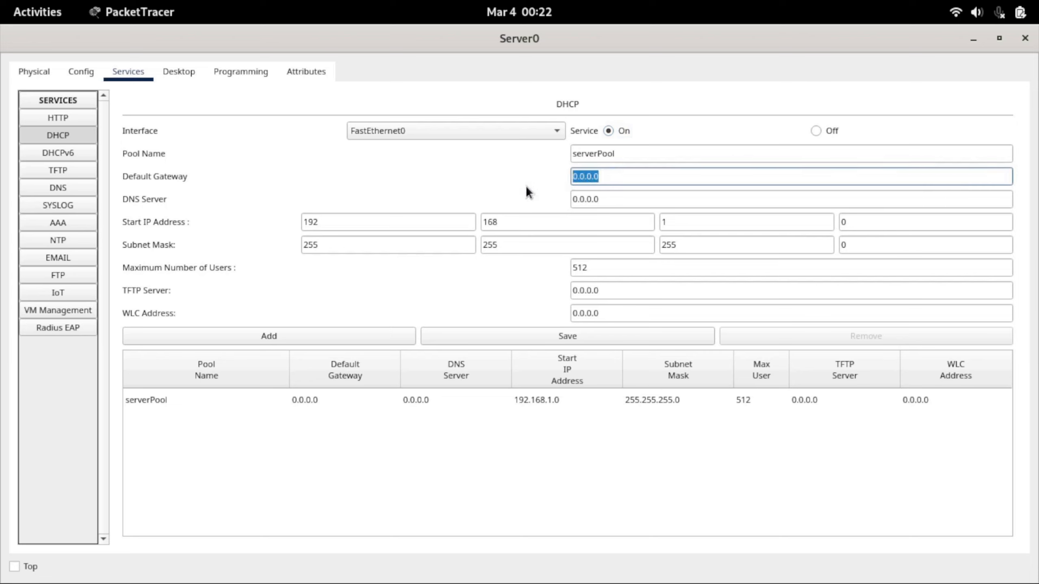
text(192.168.1.1)
Set the DHCP pool's start IP address to 192.168.1.100
drag(335, 225, 294, 225)
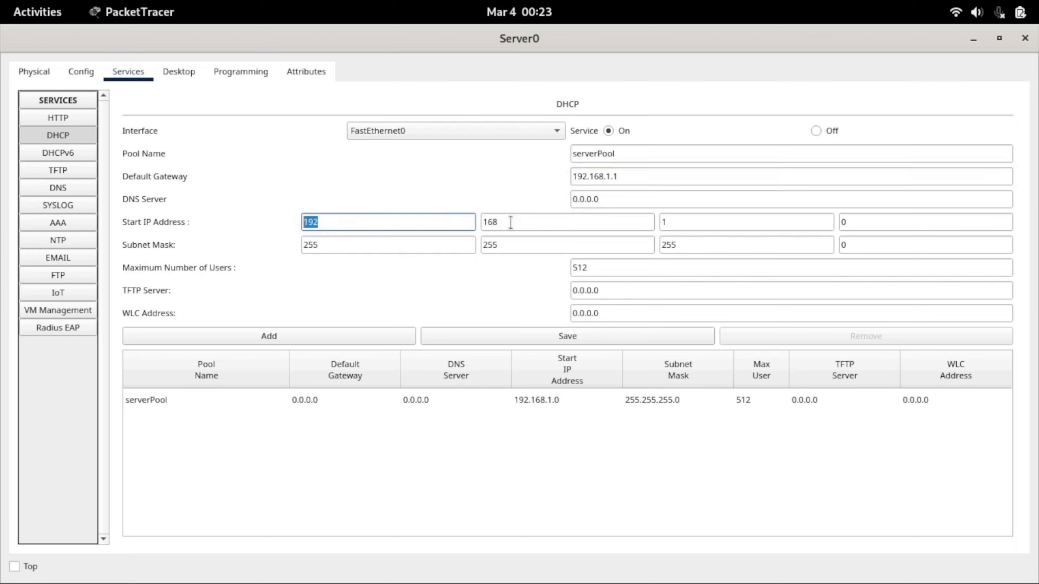
key(Tab)
key(Tab)
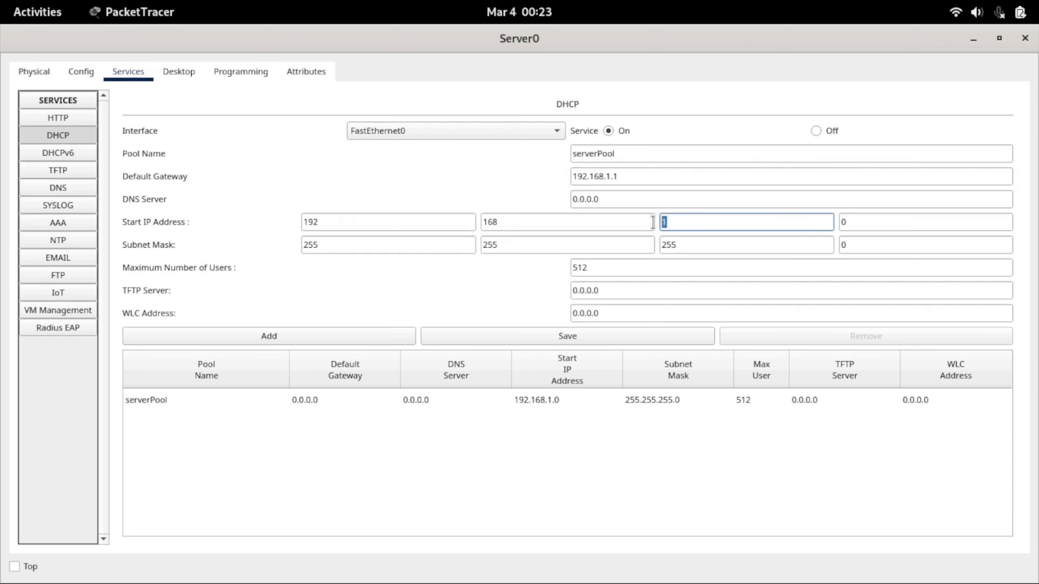
key(Tab)
key(Tab)
Set the DHCP pool's maximum number of users to 10, save serverPool and close Server0's window
drag(610, 270, 542, 272)
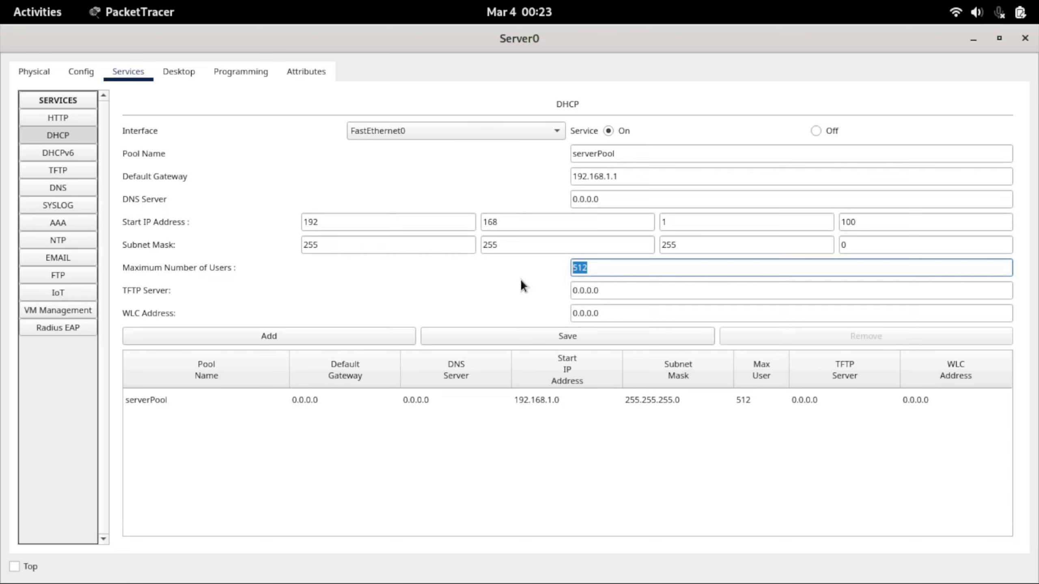
drag(384, 245, 293, 241)
drag(499, 246, 482, 246)
drag(667, 244, 663, 244)
drag(848, 248, 844, 245)
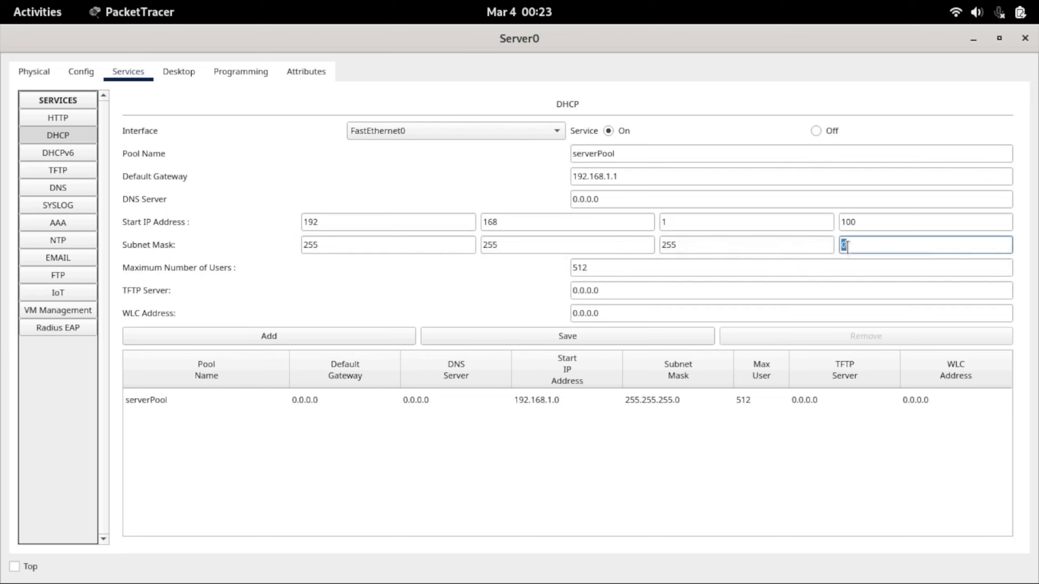
drag(602, 272, 506, 286)
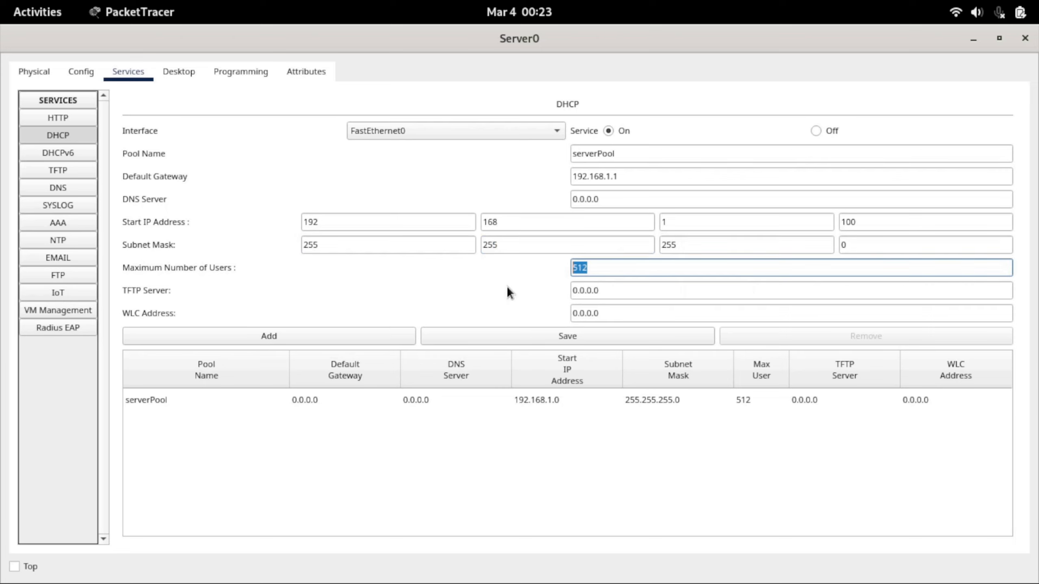
text(10)
click(504, 336)
click(555, 335)
click(1025, 38)
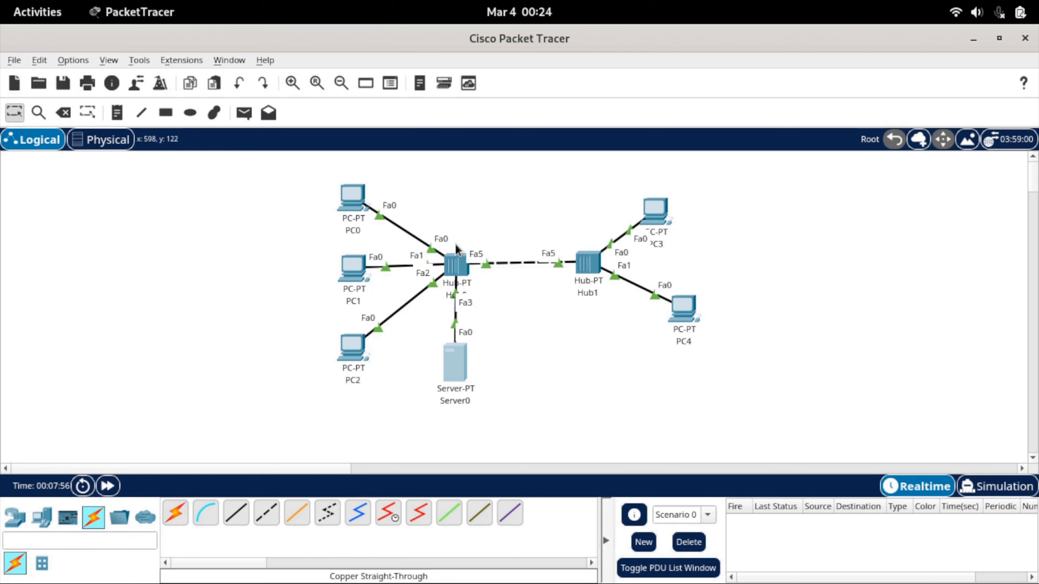
Switch PC0's IPv4 configuration to DHCP, then close and reopen its IP configuration to check the assigned address
click(360, 208)
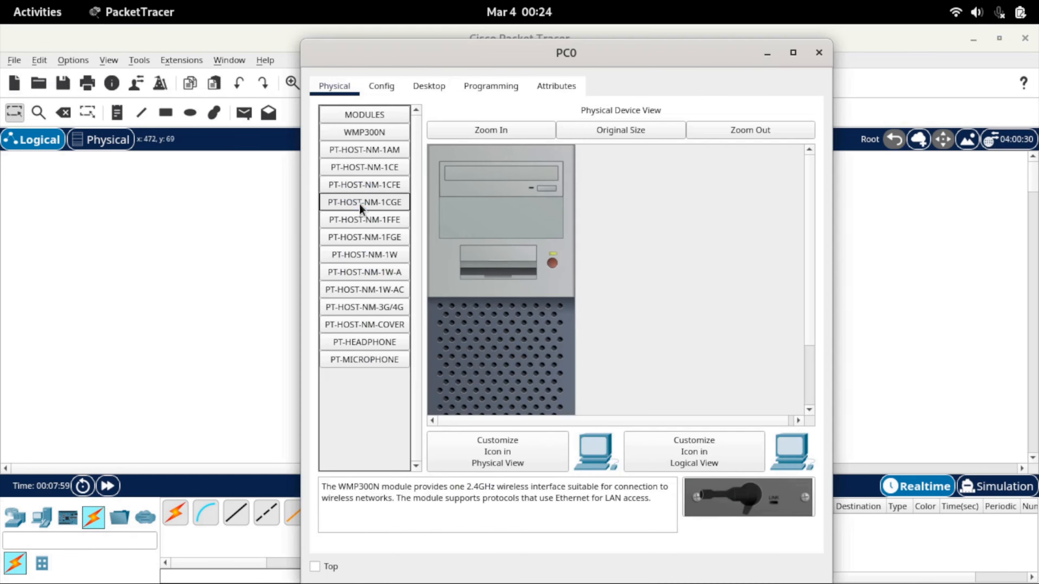
click(429, 86)
click(371, 144)
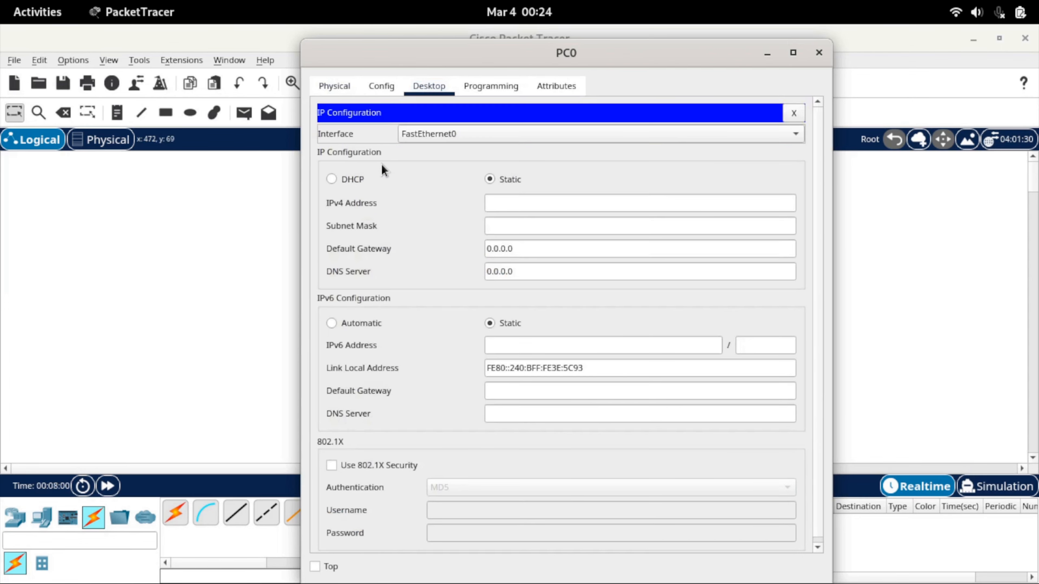
click(352, 186)
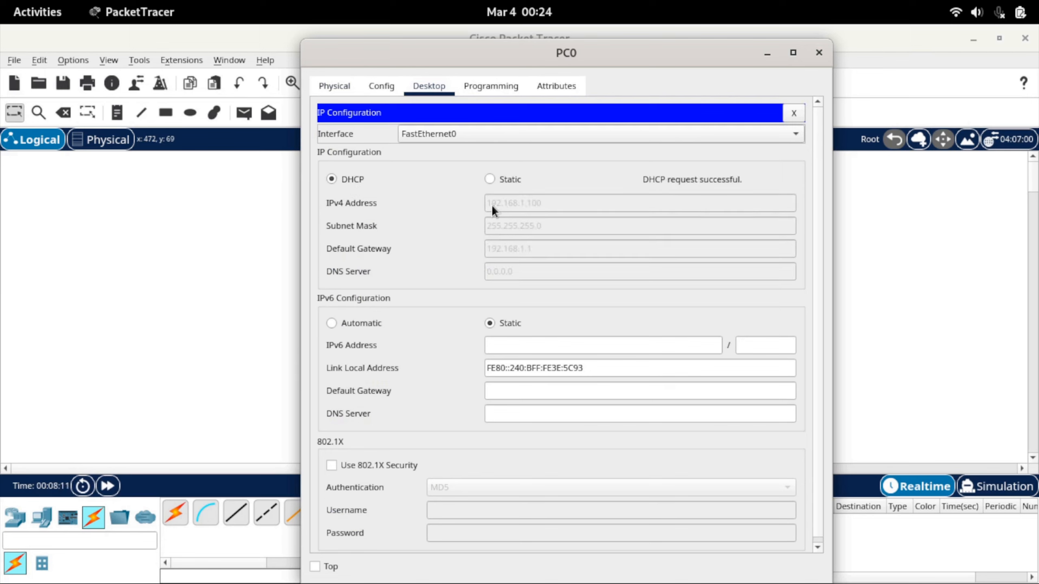
click(794, 118)
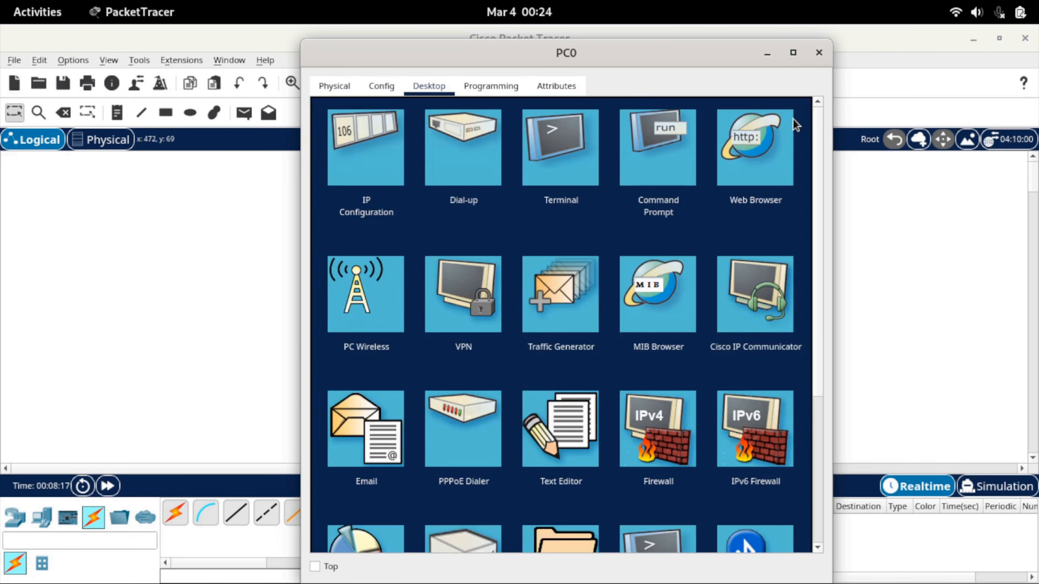
click(389, 159)
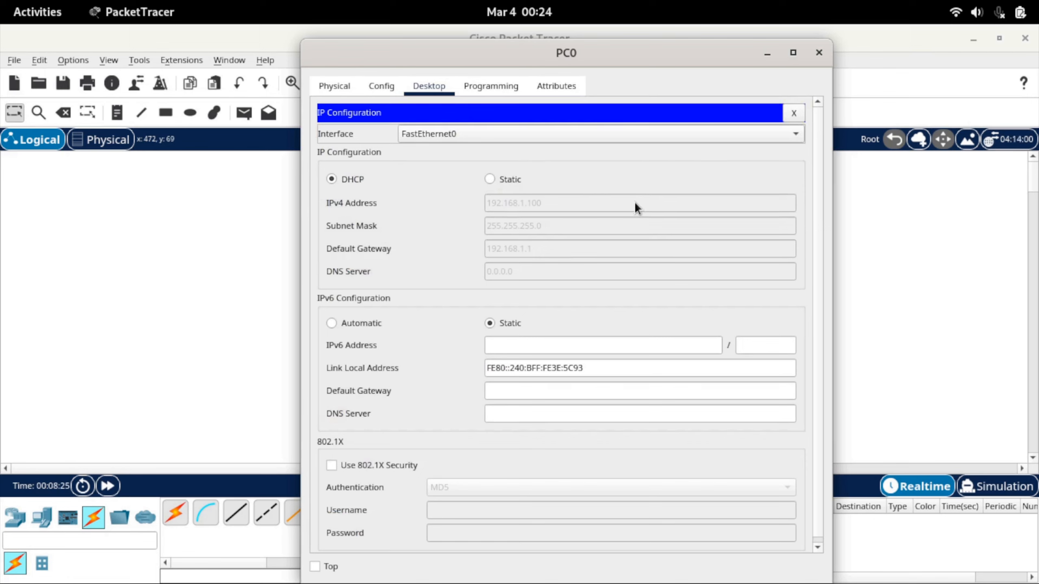
Close PC0's window, switch PC1's IPv4 configuration to DHCP and close PC1's window
click(794, 113)
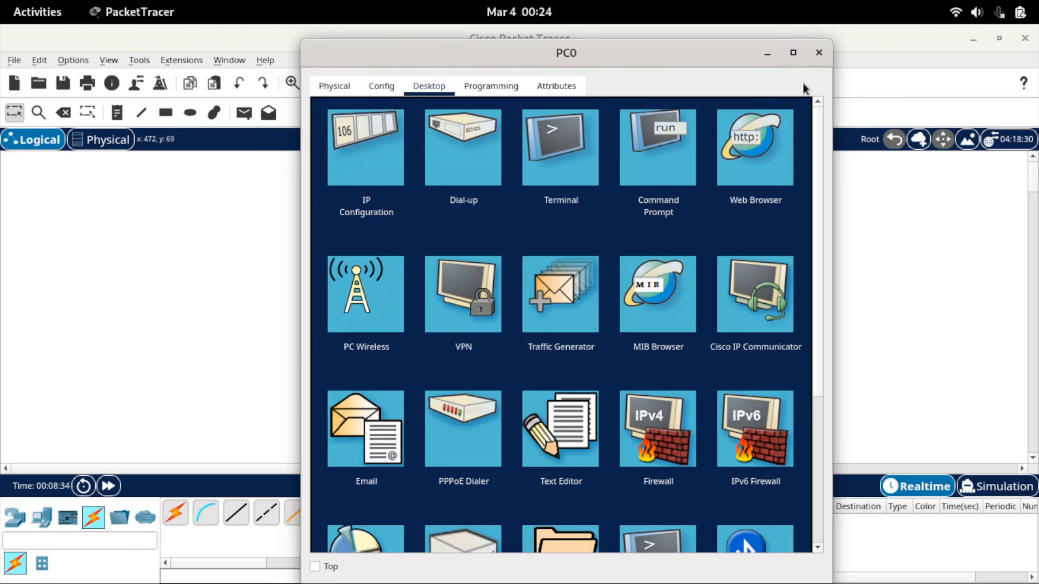
click(819, 53)
click(371, 268)
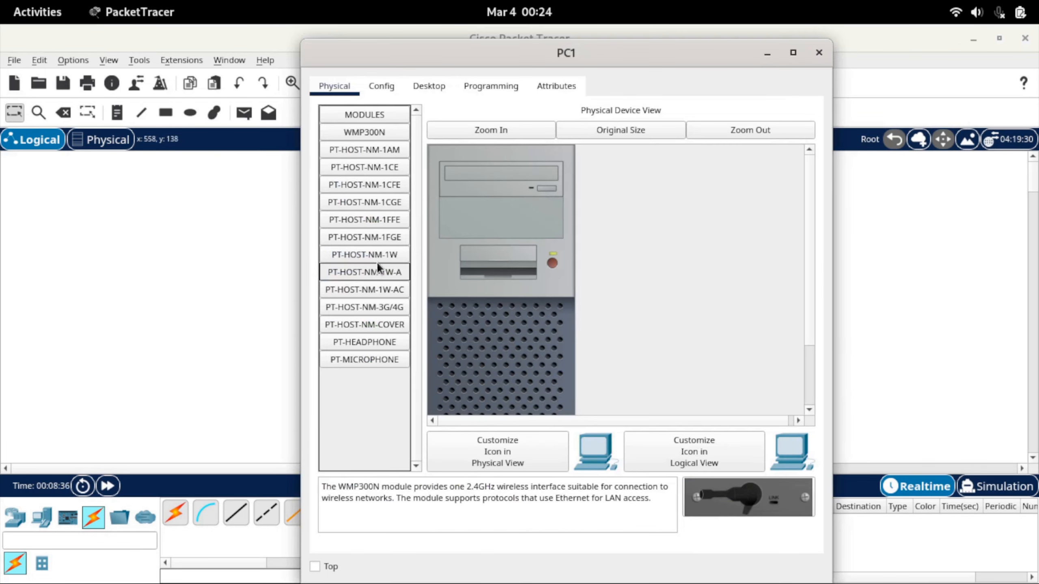
click(428, 87)
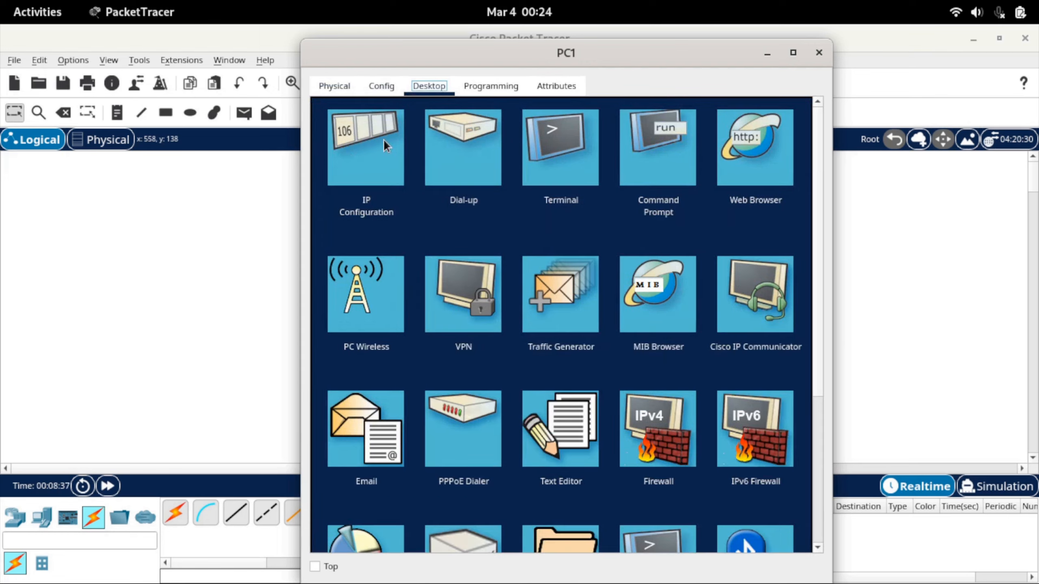
click(350, 157)
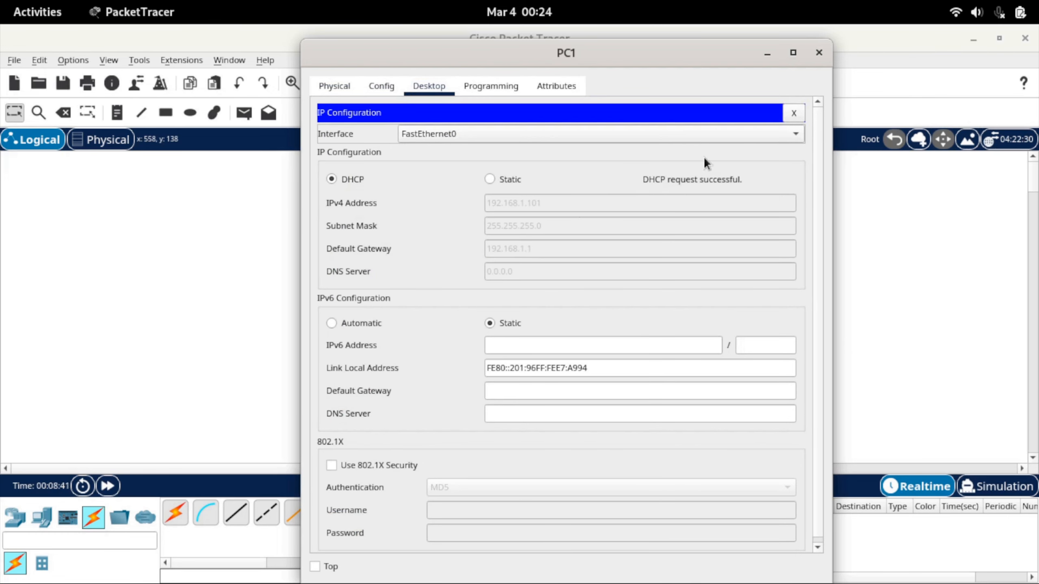
click(793, 113)
click(819, 52)
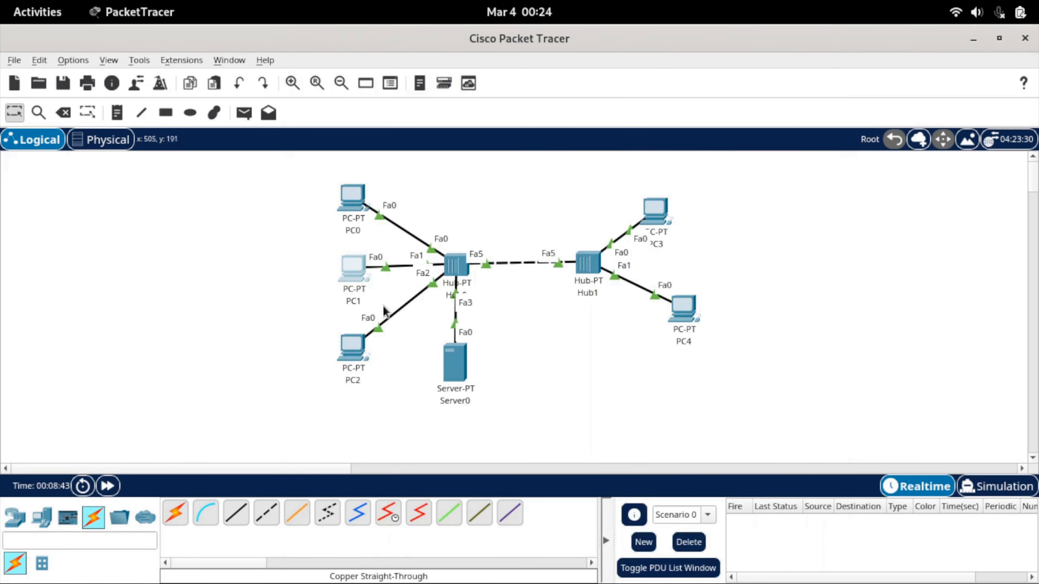
Switch PC2's IPv4 configuration to DHCP and close PC2's window
click(352, 348)
click(428, 86)
click(350, 157)
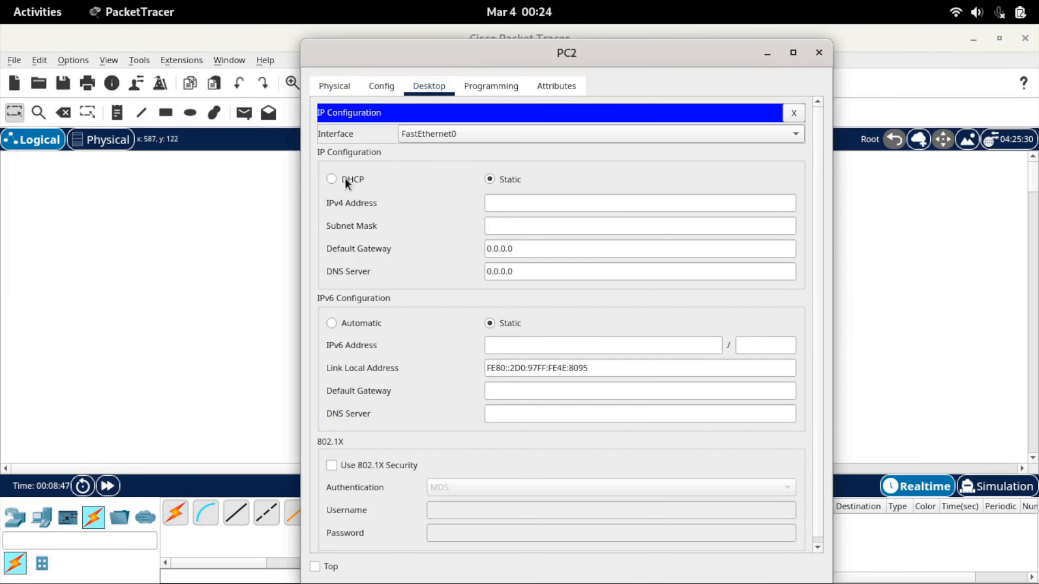
click(346, 180)
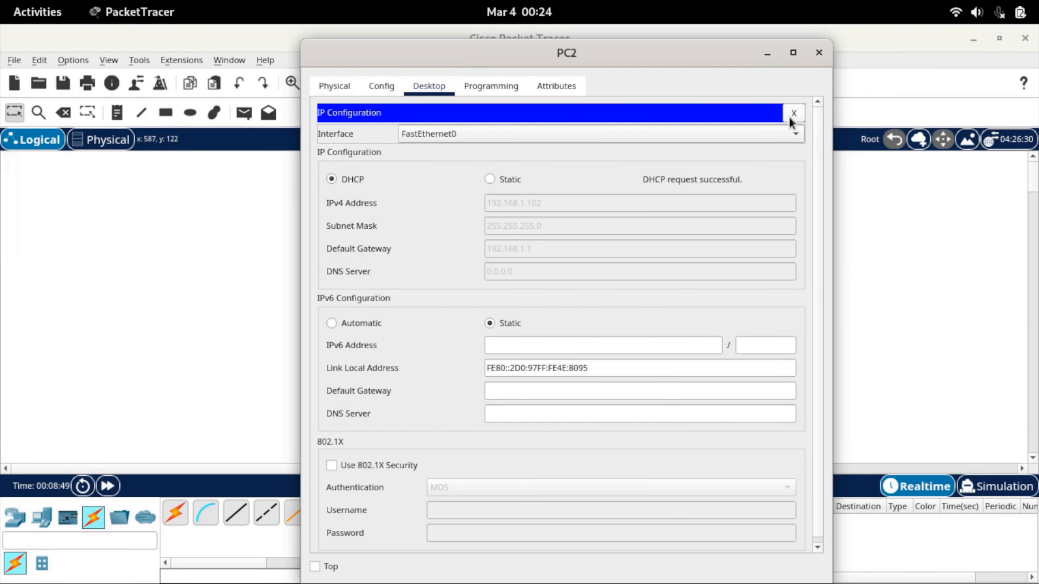
click(819, 53)
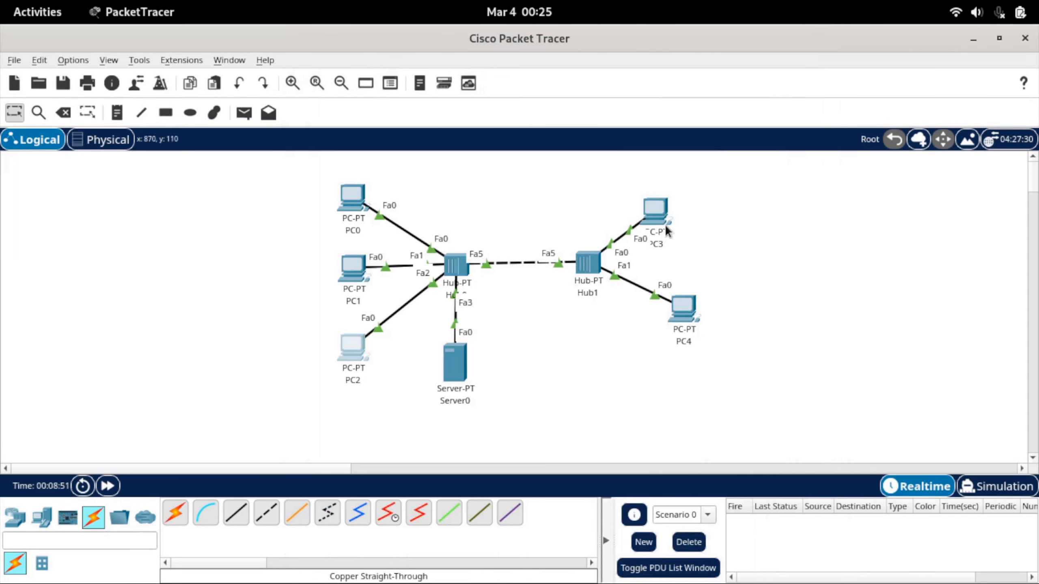
Switch PC3's IPv4 configuration to DHCP and close PC3's window
click(658, 207)
click(365, 131)
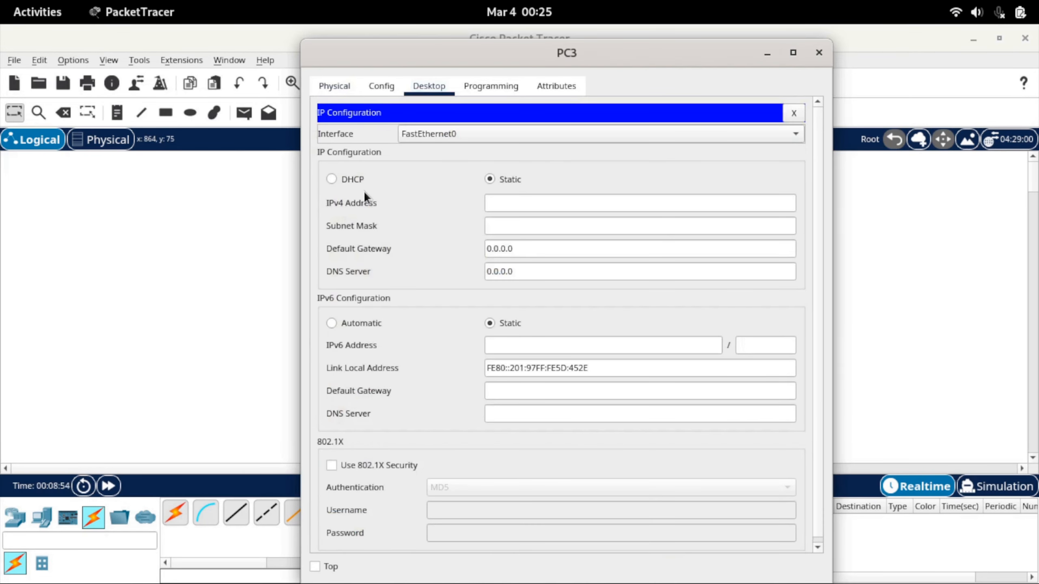
click(343, 179)
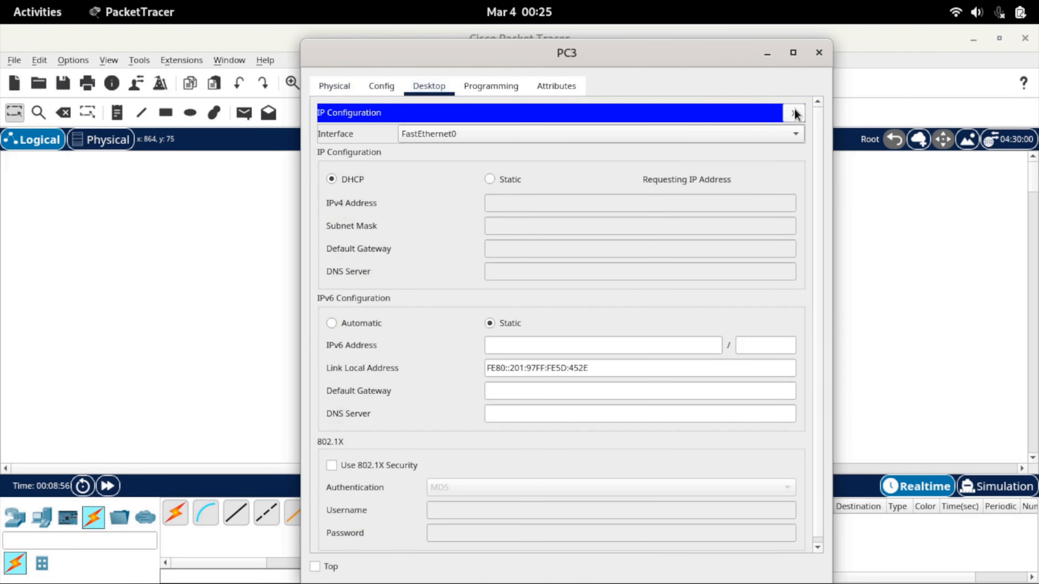
click(820, 53)
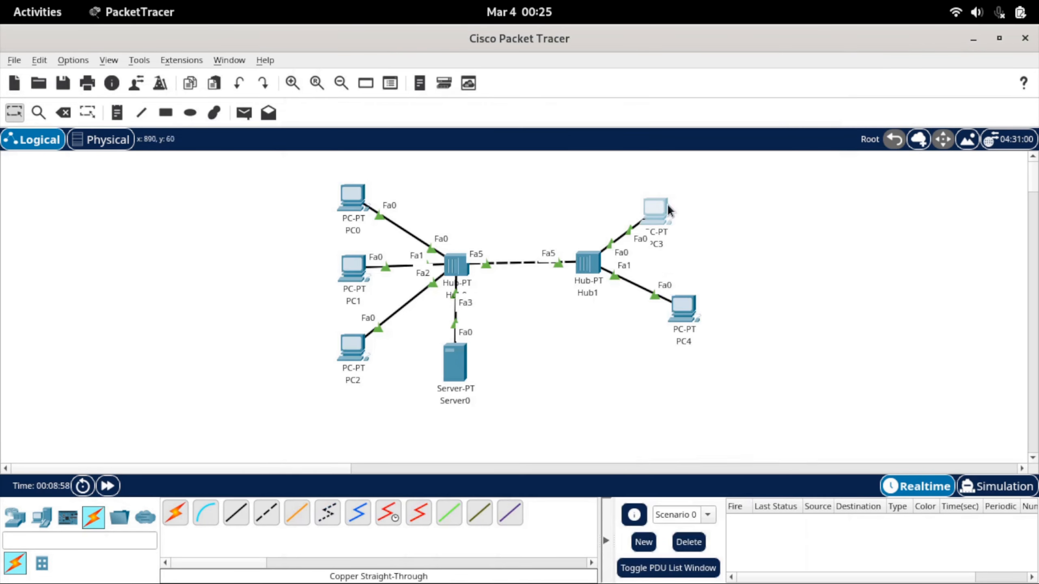
Switch PC4's IPv4 configuration to DHCP and close PC4's window
click(685, 312)
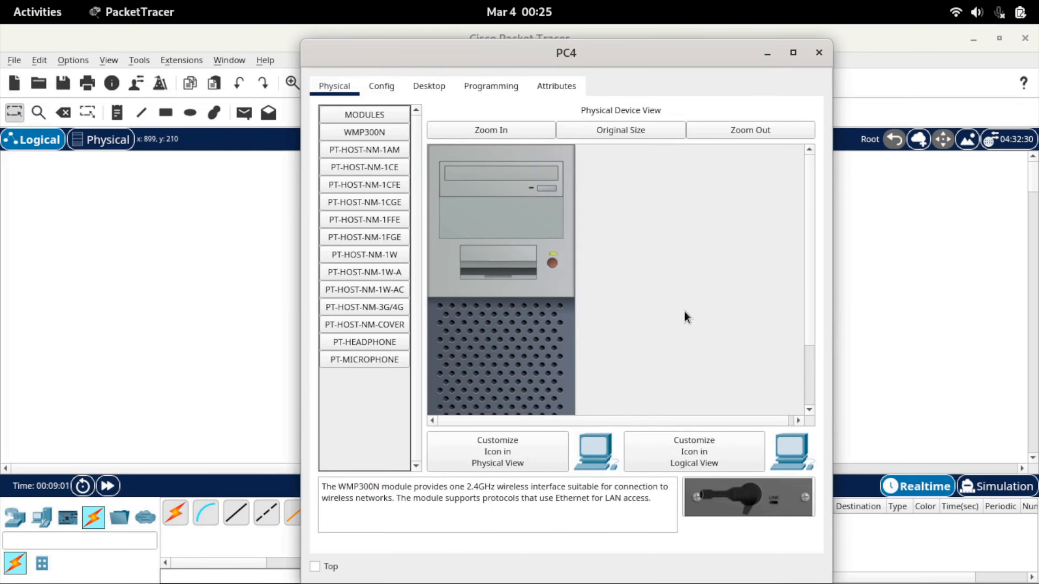
click(424, 88)
click(375, 148)
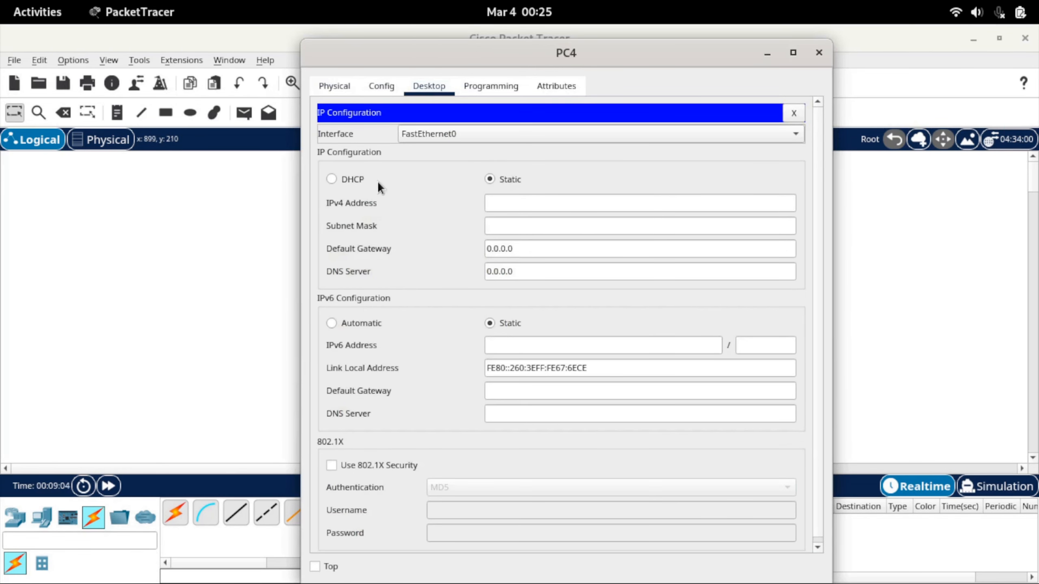
click(348, 178)
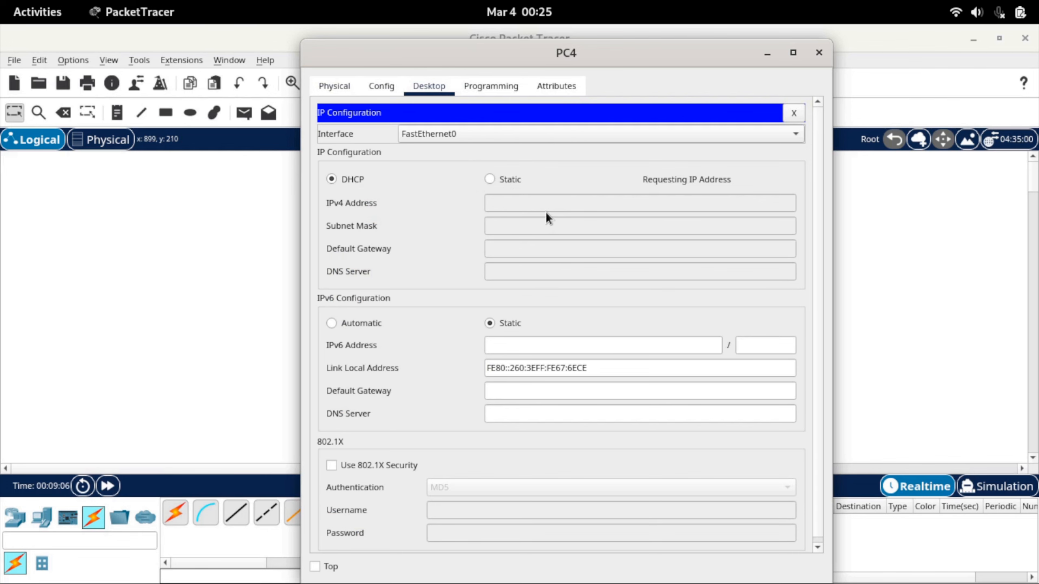
click(819, 53)
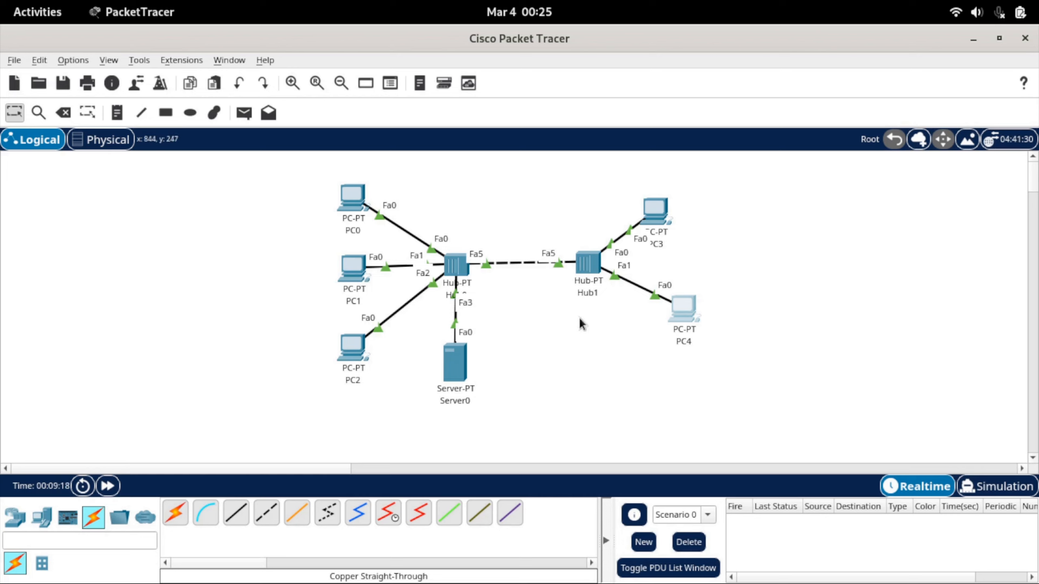
Ping the server at 192.168.1.1 from PC0's Command Prompt and examine the reply lines
click(355, 204)
click(651, 166)
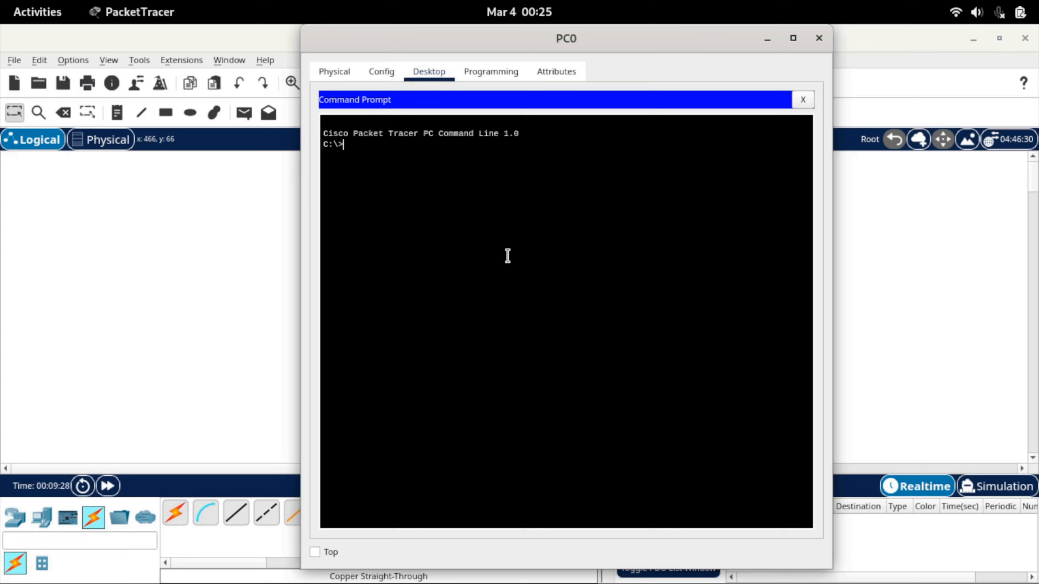
text(ping 192.168.1.1.)
key(Return)
drag(323, 187, 570, 218)
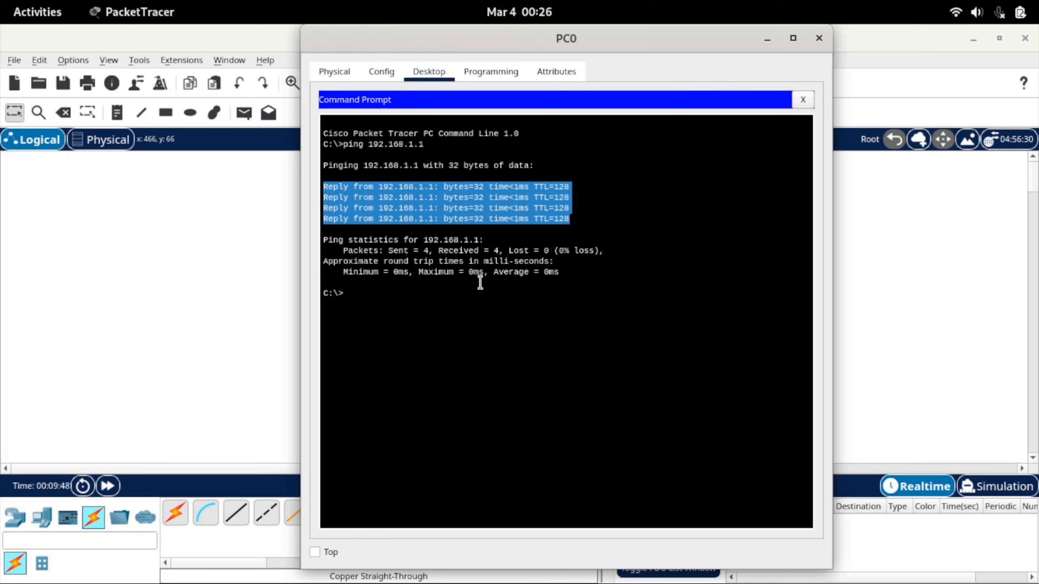
click(440, 295)
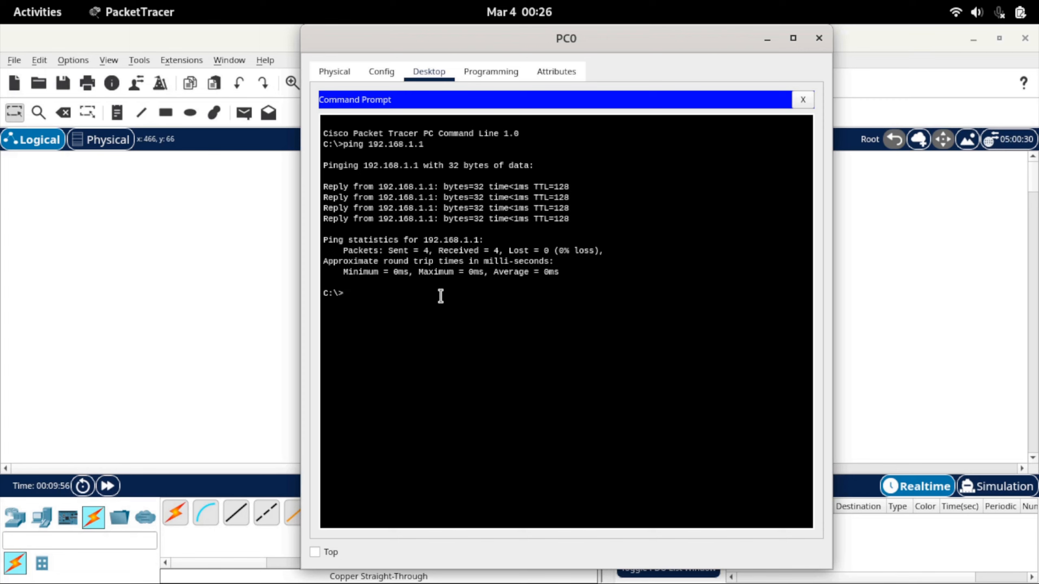
Ping PC1 at 192.168.1.101 from PC0's Command Prompt
key(Up)
text(01)
key(Return)
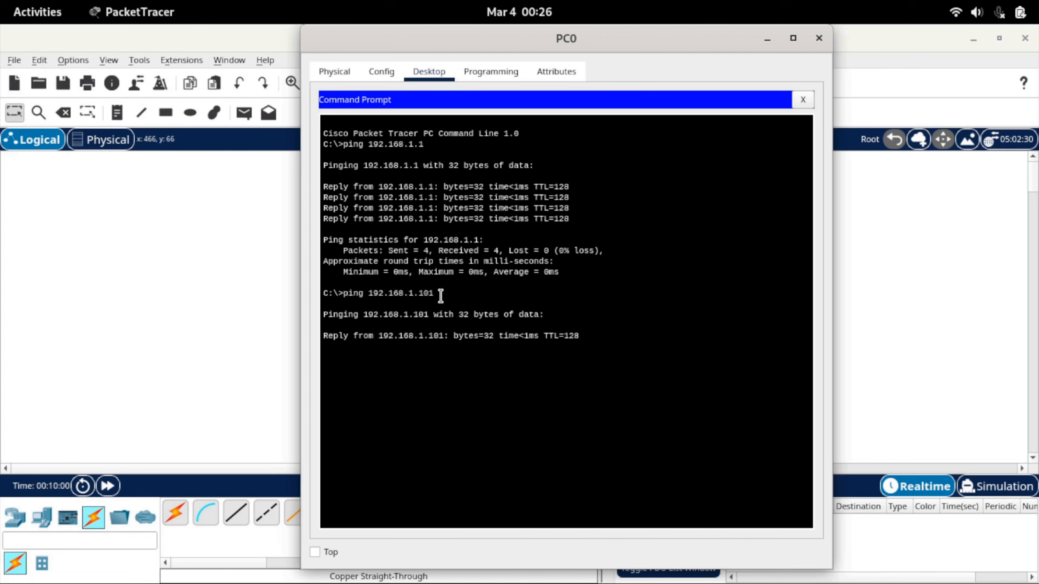
key(Up)
key(BackSpace)
text(5)
key(Return)
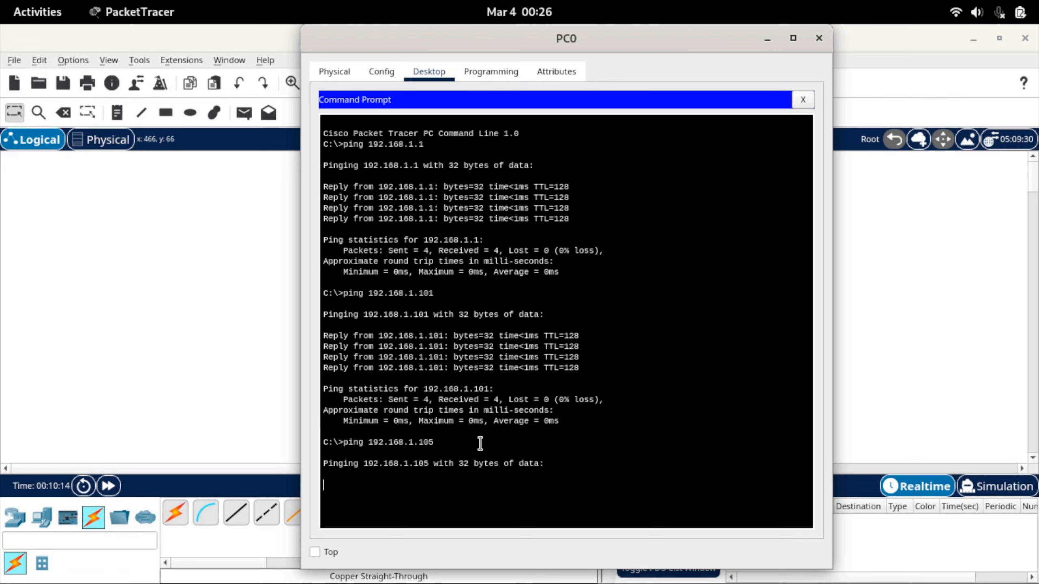
key(ctrl+c)
Ping 192.168.1.104 from PC0's Command Prompt, examine the reply lines and close PC0's window
key(Up)
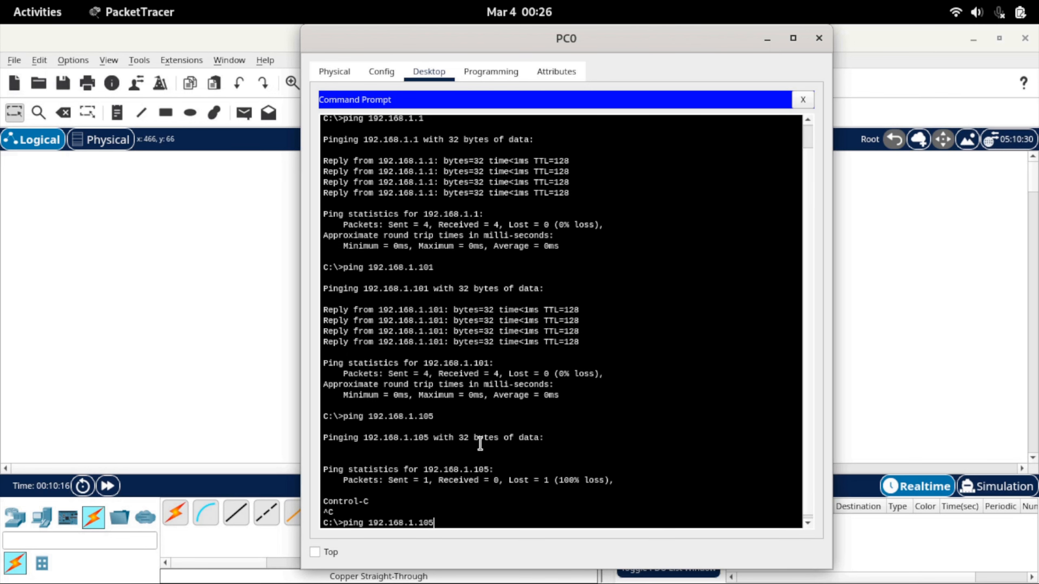
key(BackSpace)
text(4)
key(Return)
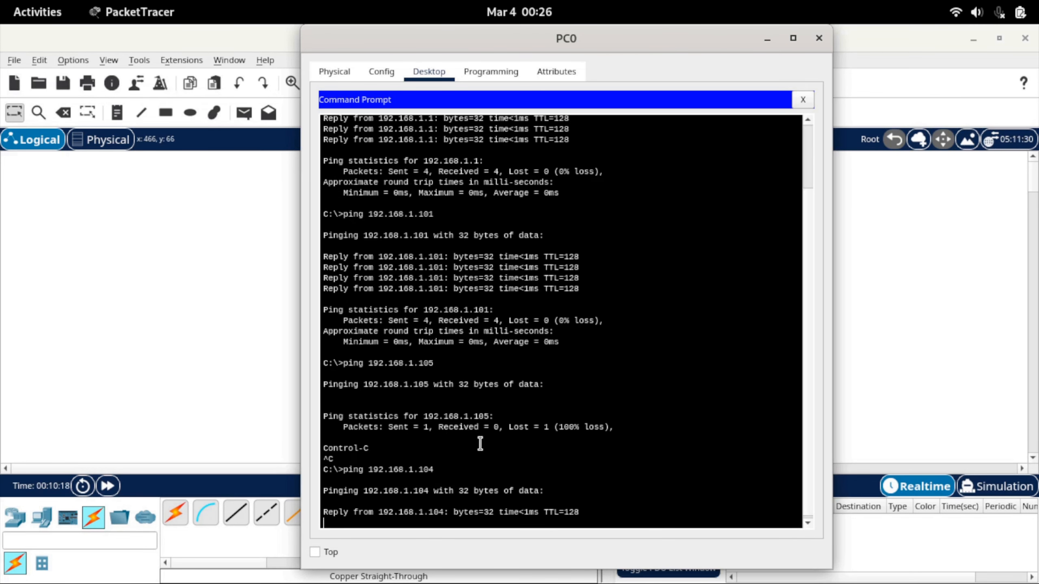
drag(323, 426, 591, 444)
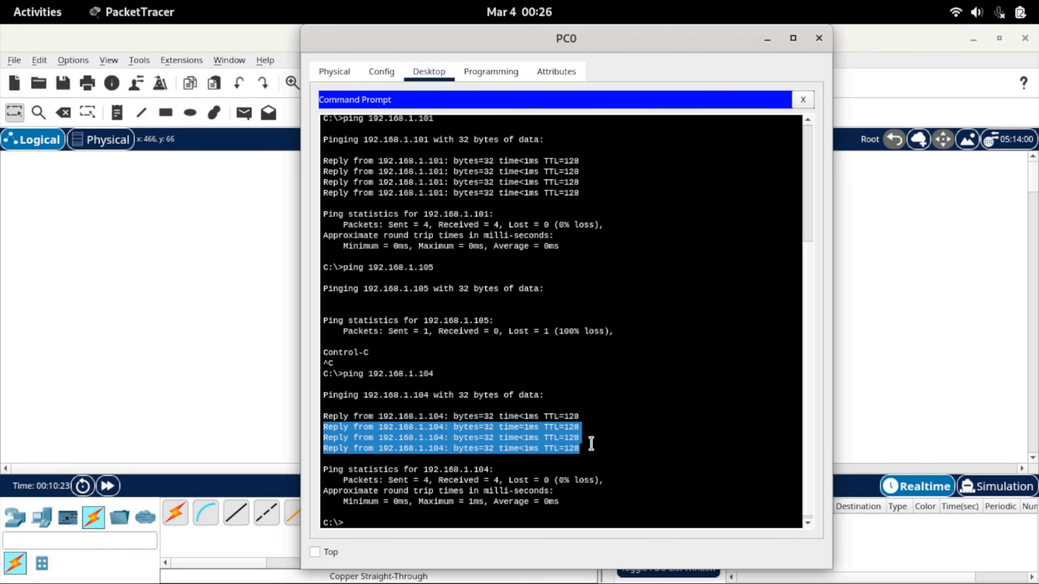
click(803, 100)
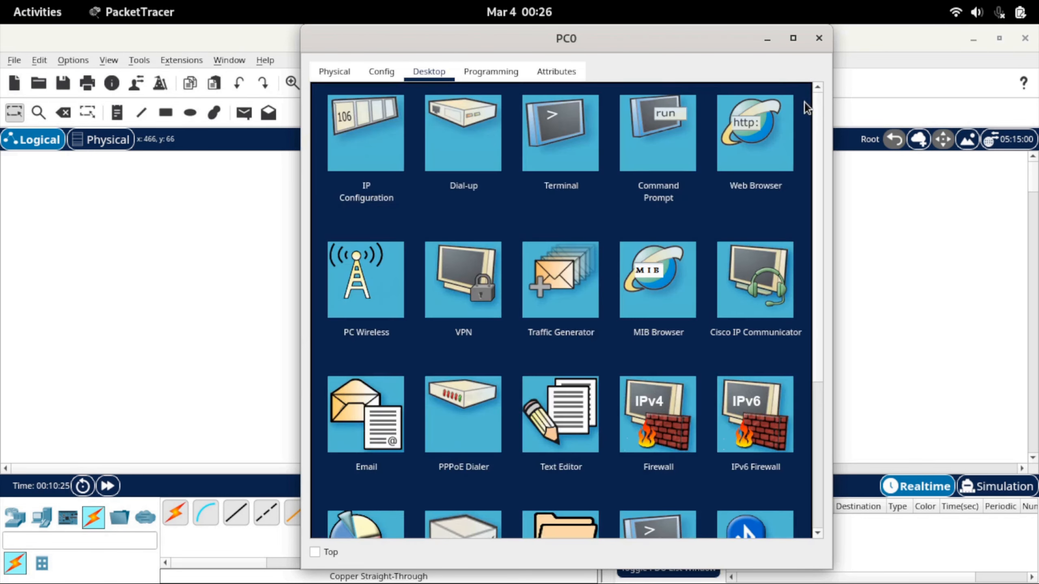
click(818, 38)
Send a simple PDU from PC0 to PC4 and play its transmission in Simulation mode
click(244, 112)
click(346, 192)
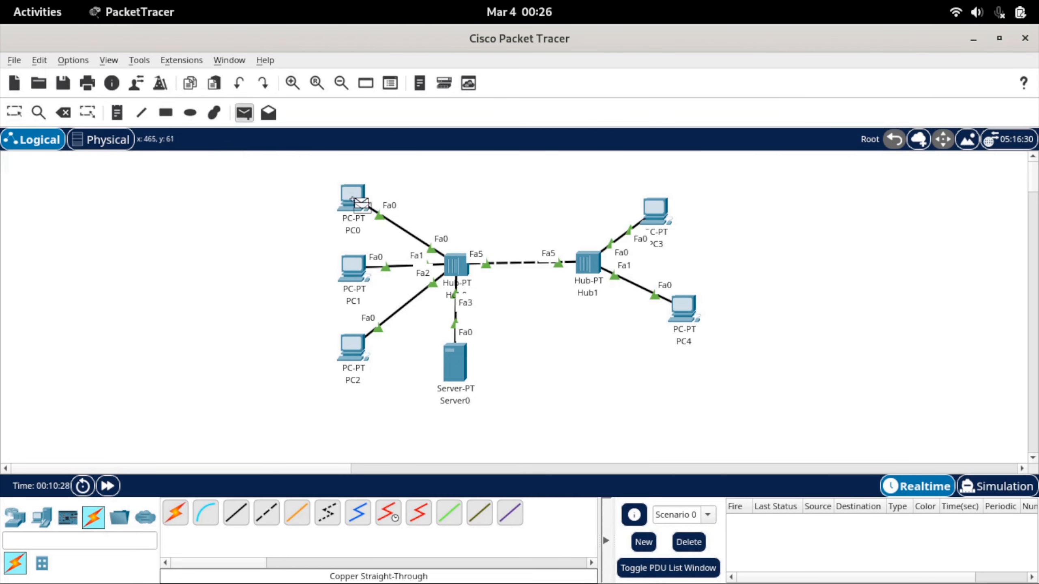
click(681, 311)
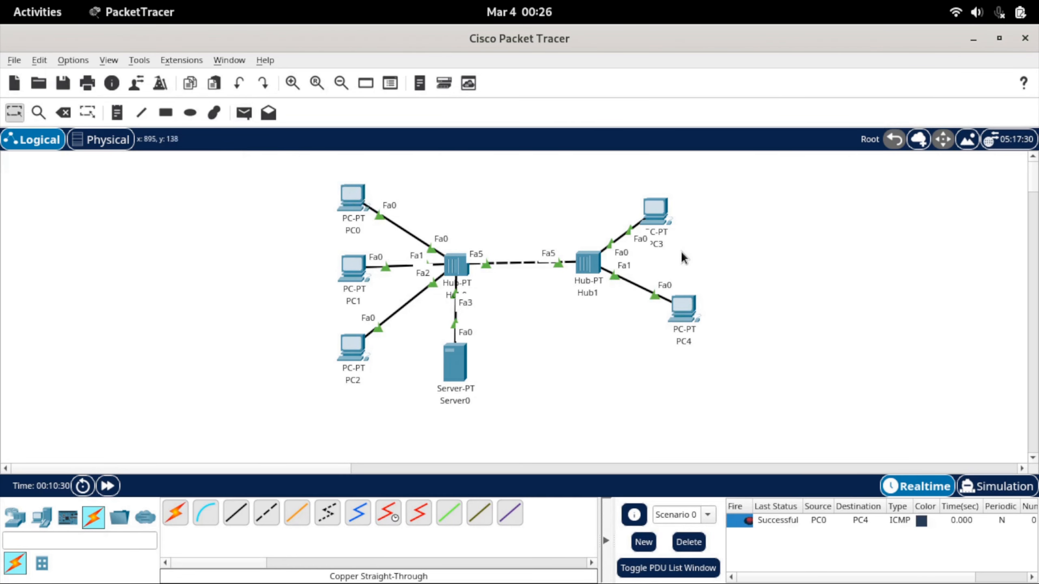
click(986, 491)
click(925, 320)
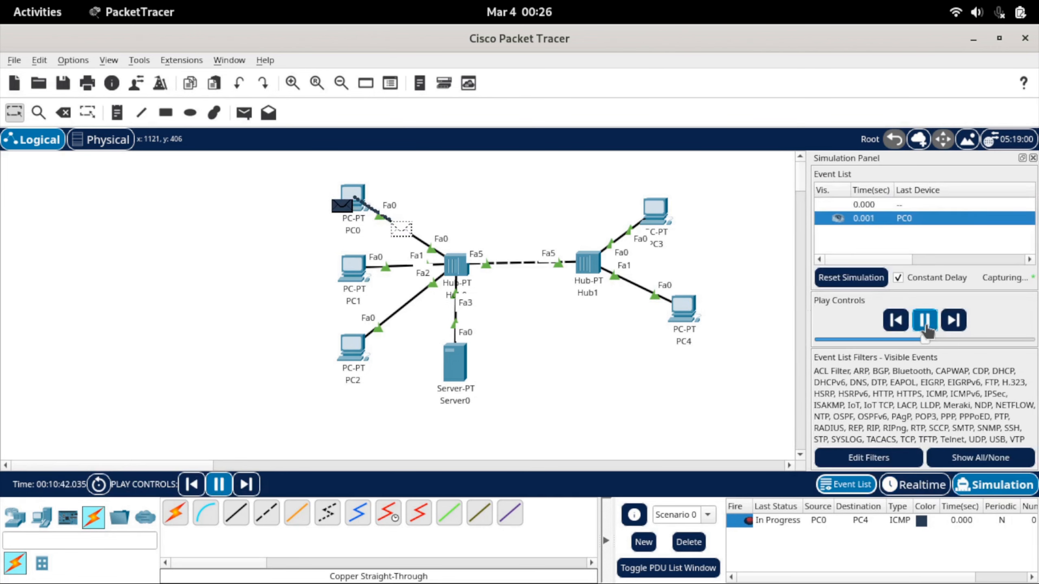